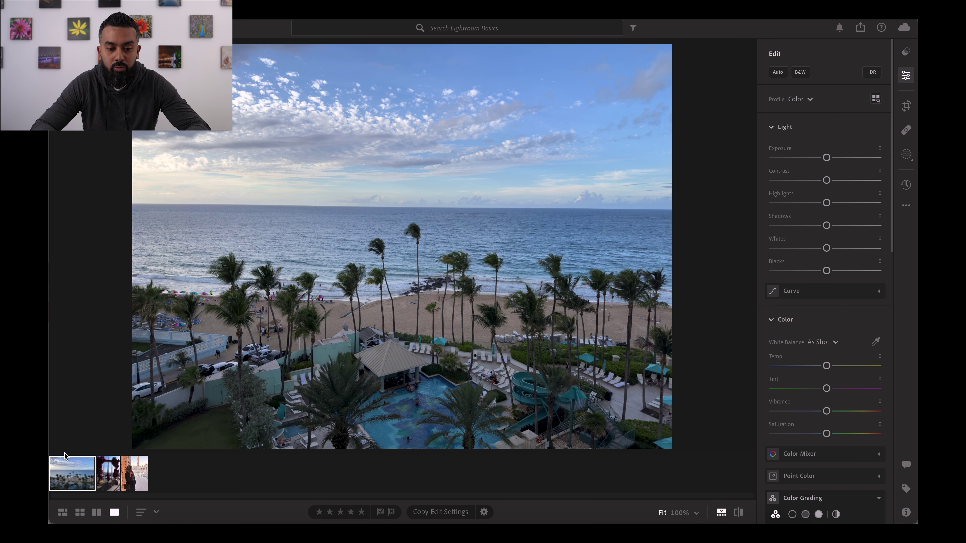
Step: Look through the three photos in the album and return to the beach and pool photo
key("Right")
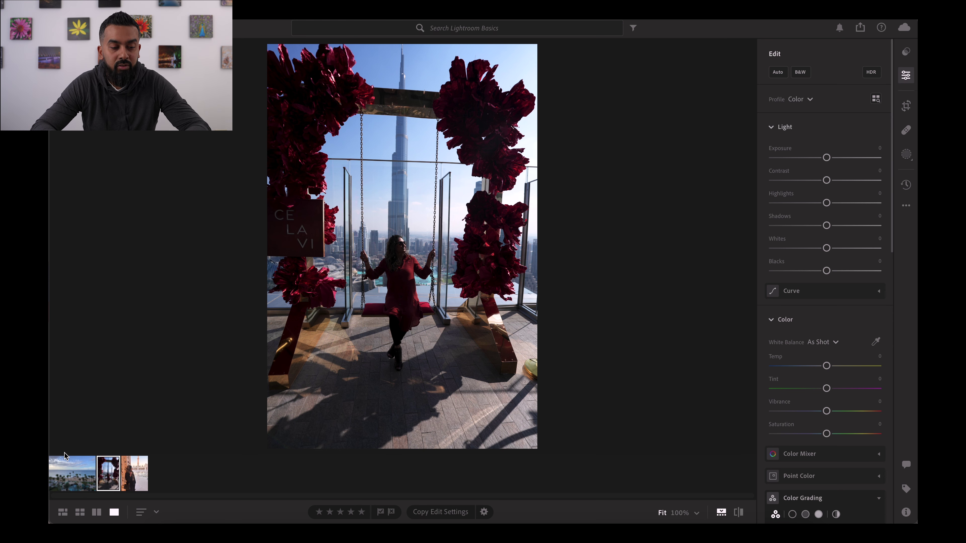
key("Right")
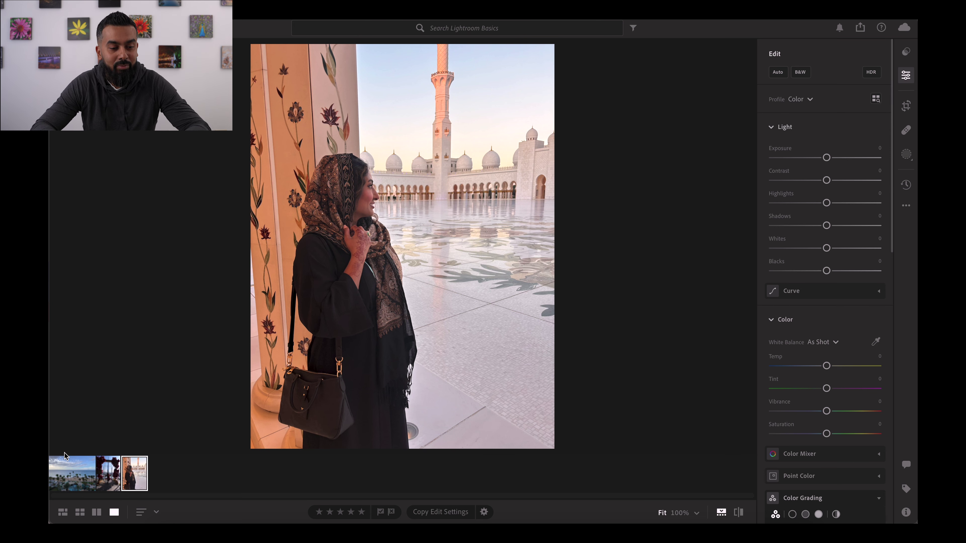
left_click(64, 454)
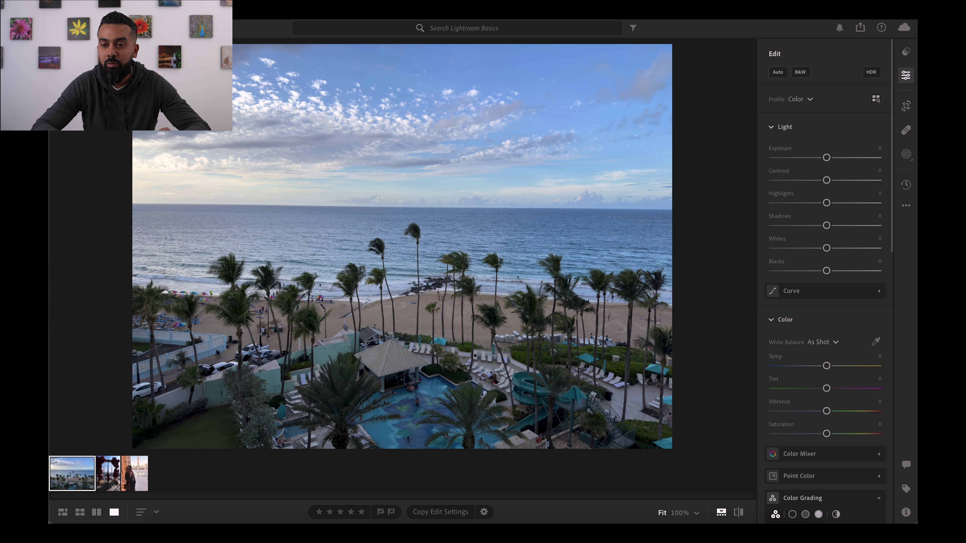
Step: Straighten the beach photo's horizon with a crop angle of −0.58, keeping the original aspect ratio
left_click(907, 106)
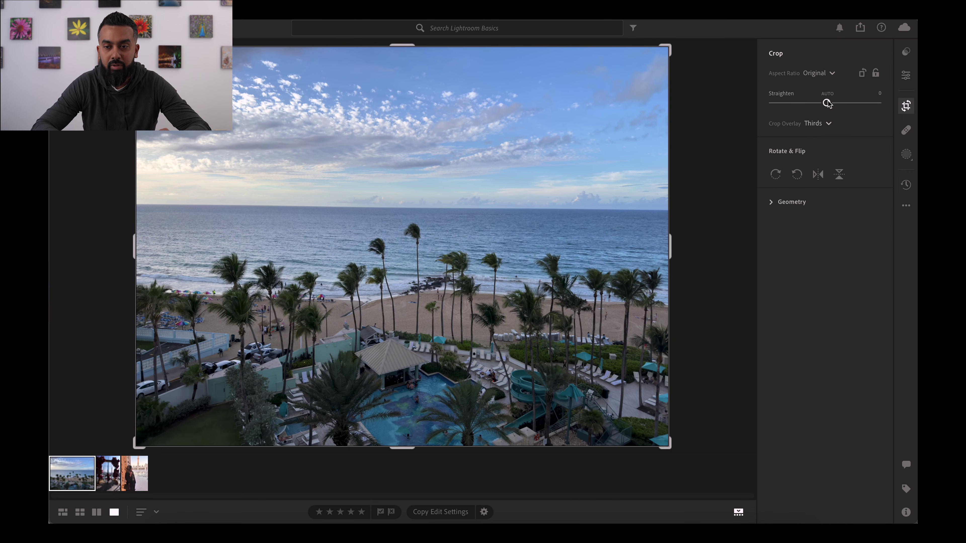
left_click_drag(827, 103, 826, 104)
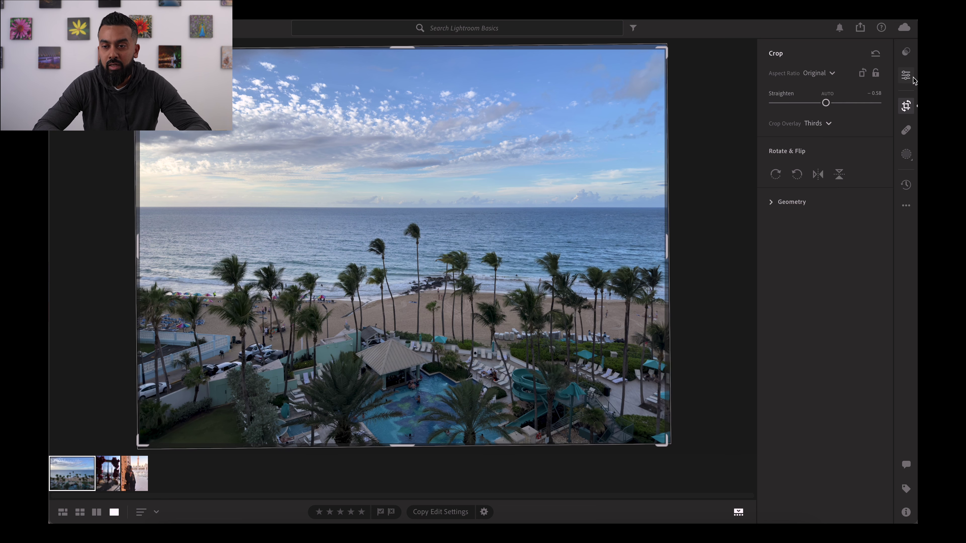
left_click(906, 75)
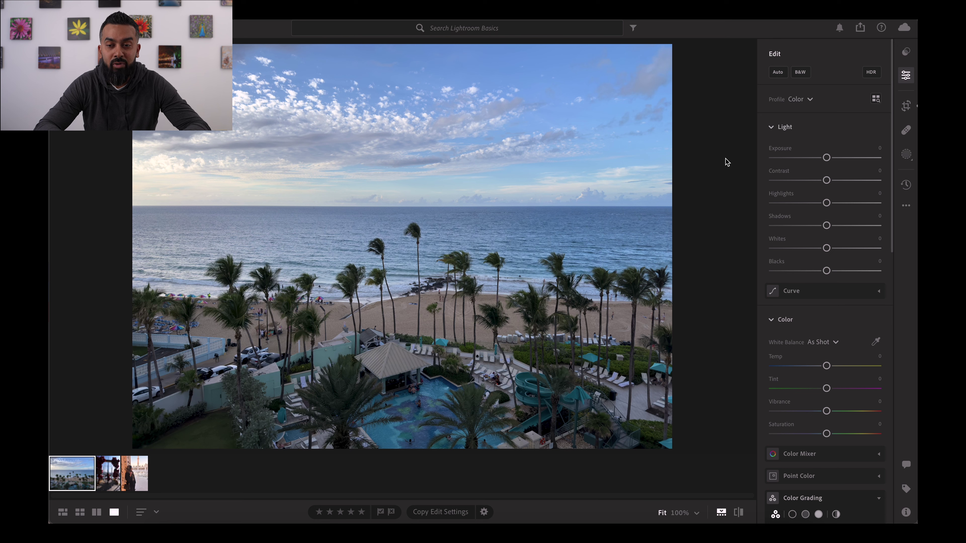
Step: Apply the automatic light and color adjustments to the beach photo, comparing it with and without them
left_click(778, 72)
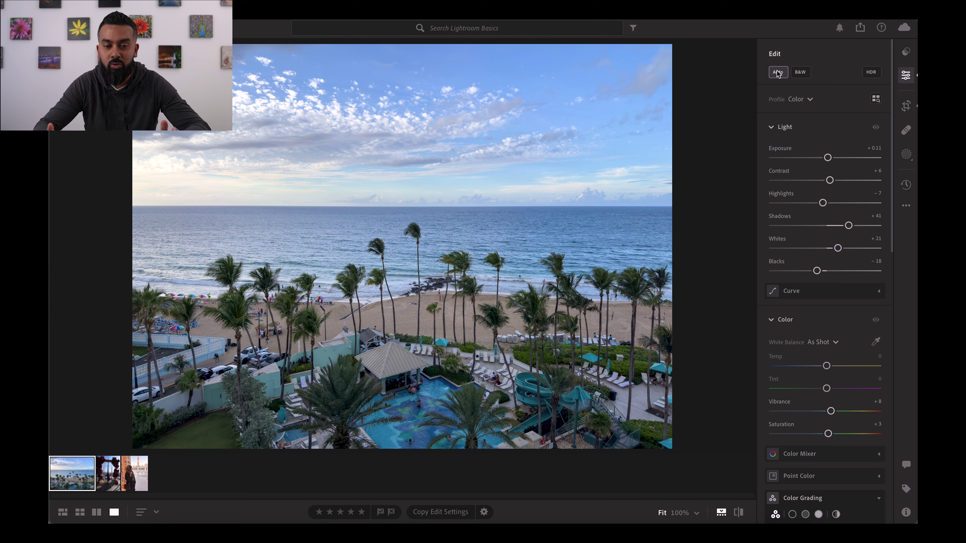
left_click(777, 73)
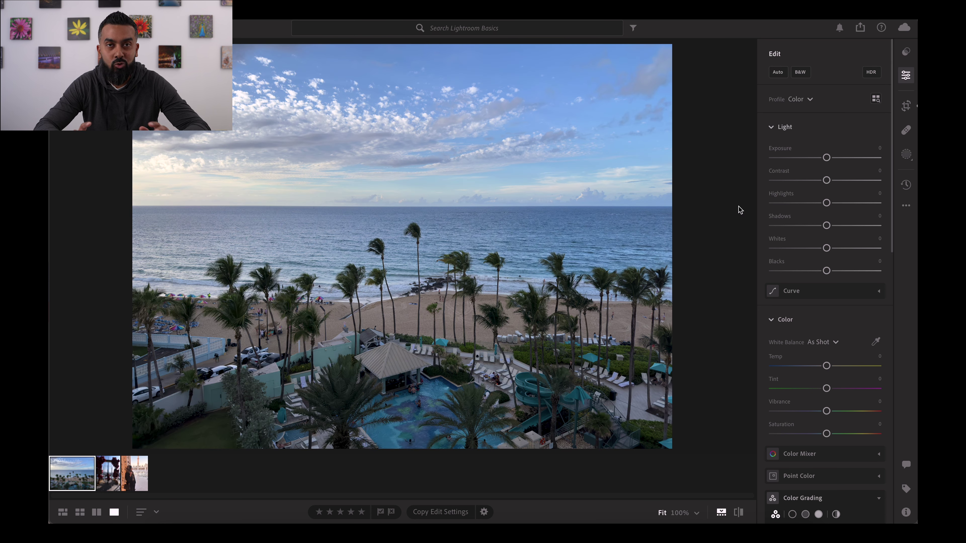
left_click(778, 74)
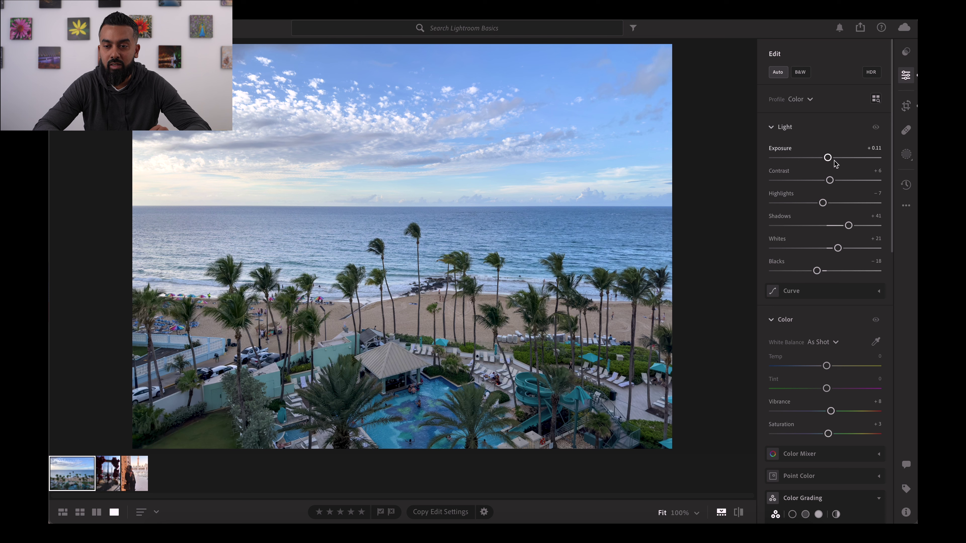
Step: Set the beach photo's Exposure to +0.08 and its Contrast to +10
mouse_move(829, 157)
left_mouse_down()
mouse_move(797, 158)
mouse_move(870, 159)
mouse_move(783, 159)
mouse_move(830, 164)
left_mouse_up()
left_click(778, 152)
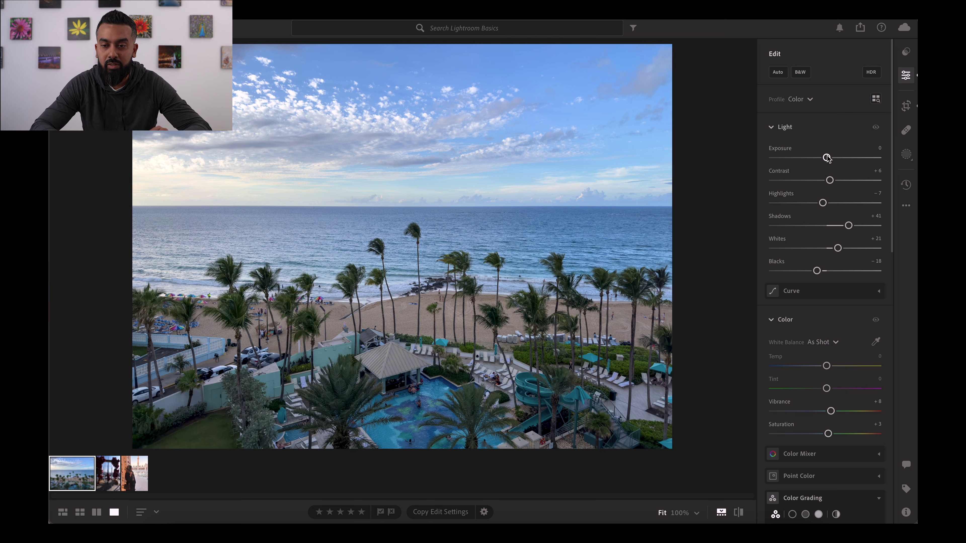
left_click_drag(827, 158, 829, 158)
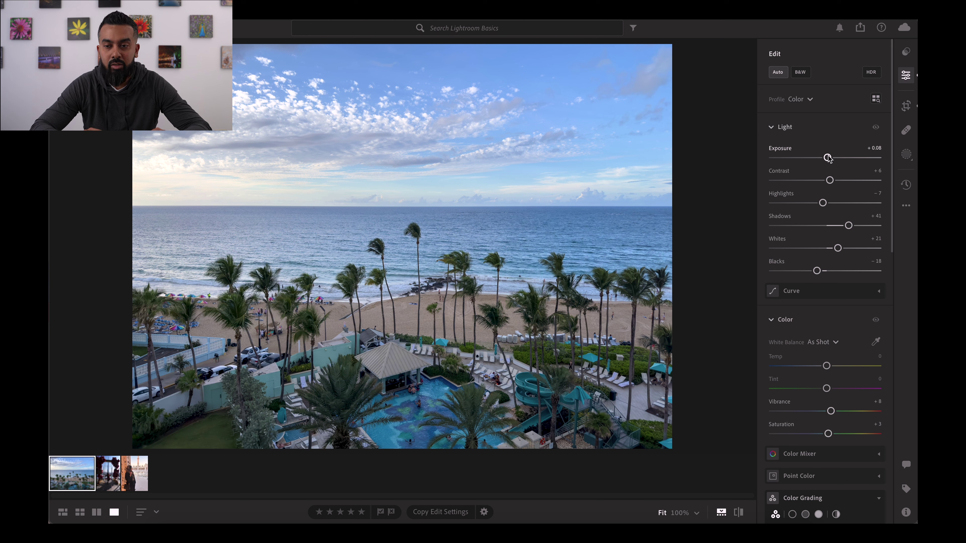
mouse_move(830, 182)
left_mouse_down()
mouse_move(762, 186)
mouse_move(882, 178)
mouse_move(833, 184)
left_mouse_up()
left_click(833, 184)
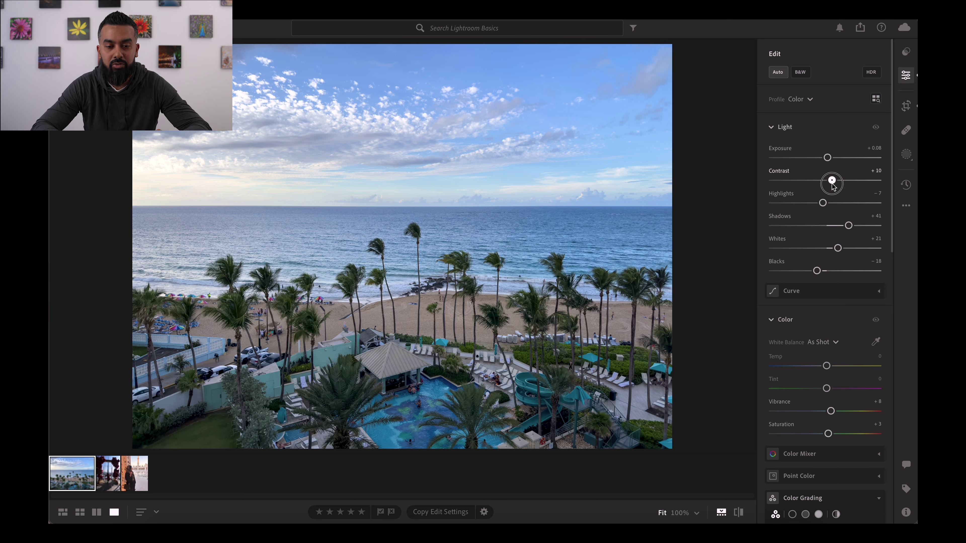
left_click_drag(832, 184, 832, 184)
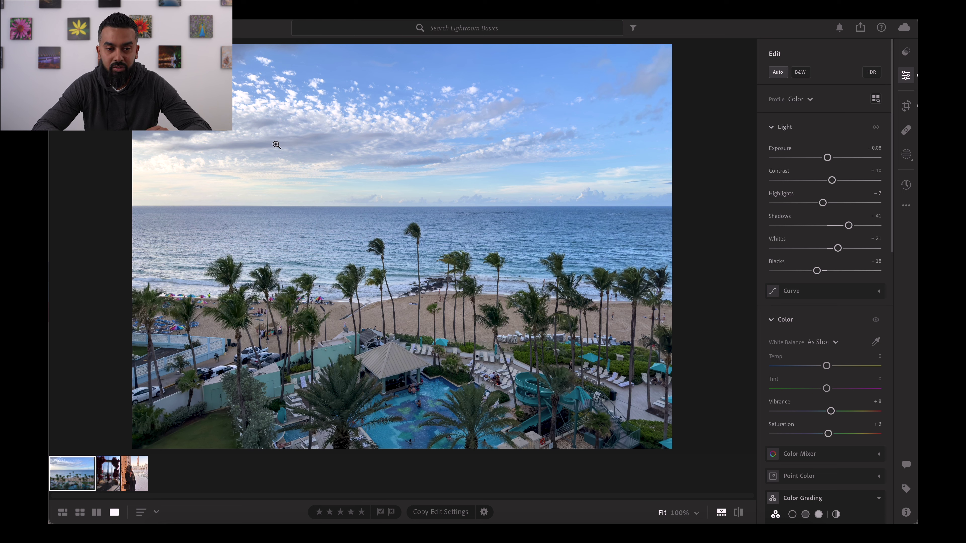
Step: Lower the beach photo's Highlights to −25 and set its Shadows to +43
left_click_drag(823, 204, 795, 210)
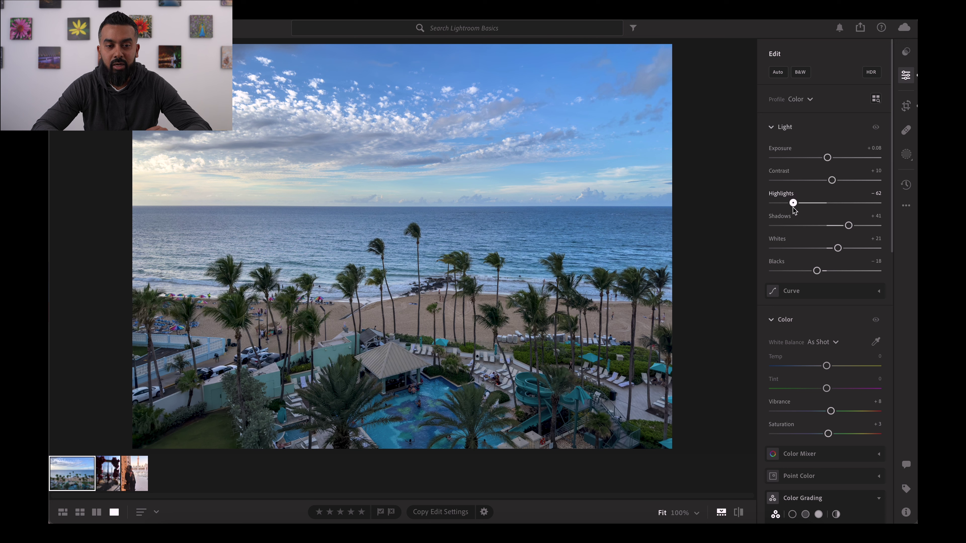
left_click_drag(795, 211, 813, 205)
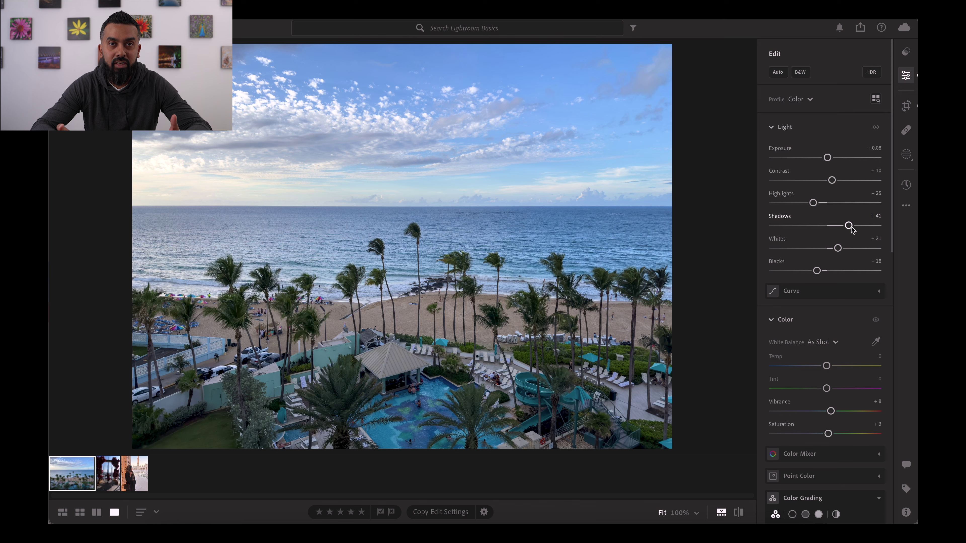
left_click_drag(849, 227, 829, 228)
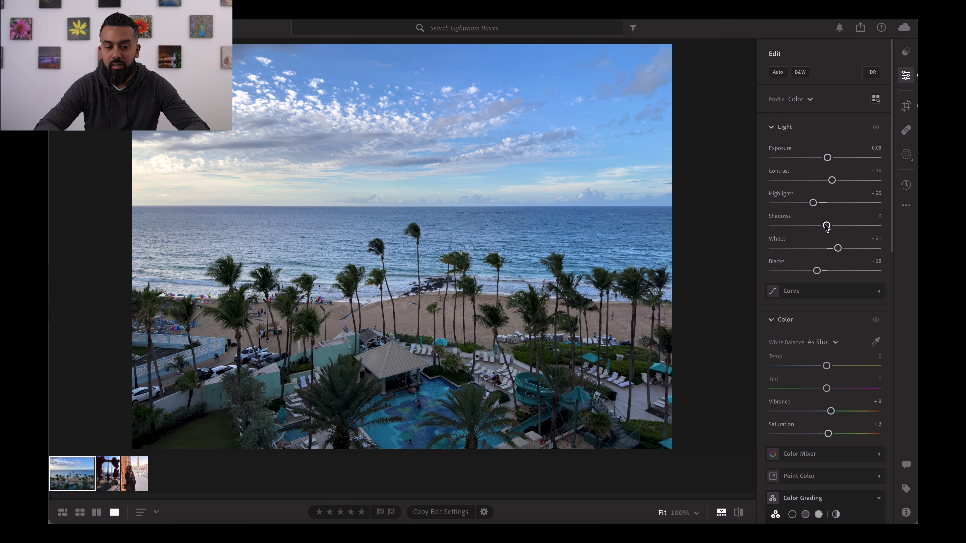
left_click_drag(826, 226, 850, 227)
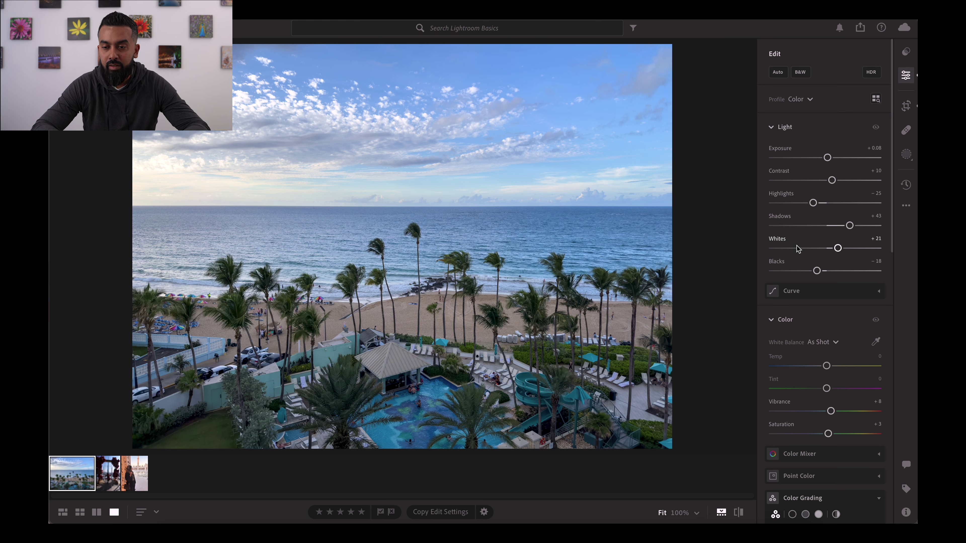
Step: Set the beach photo's Whites to +15 and its Blacks to −24
mouse_move(838, 249)
left_mouse_down()
mouse_move(773, 253)
mouse_move(899, 254)
mouse_move(781, 252)
mouse_move(838, 260)
left_mouse_up()
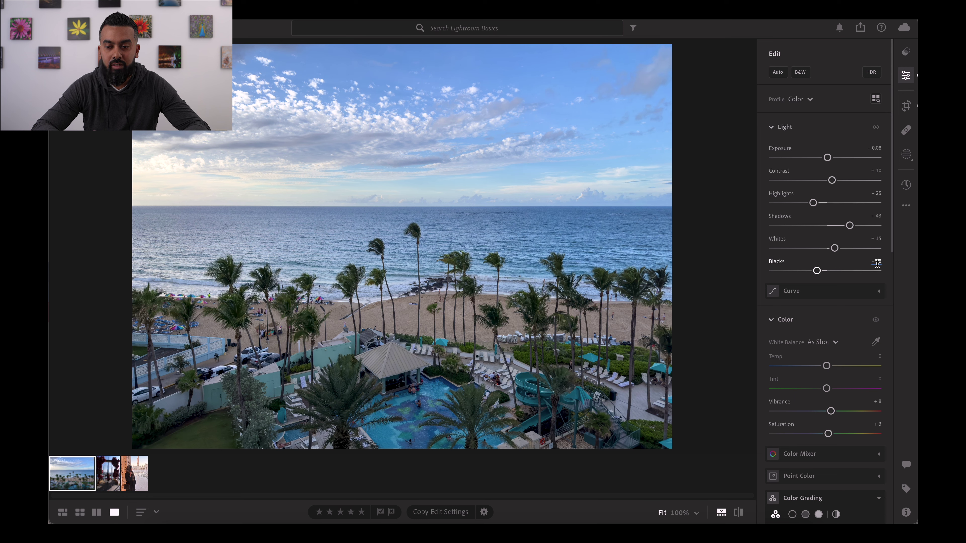
left_click_drag(817, 271, 817, 291)
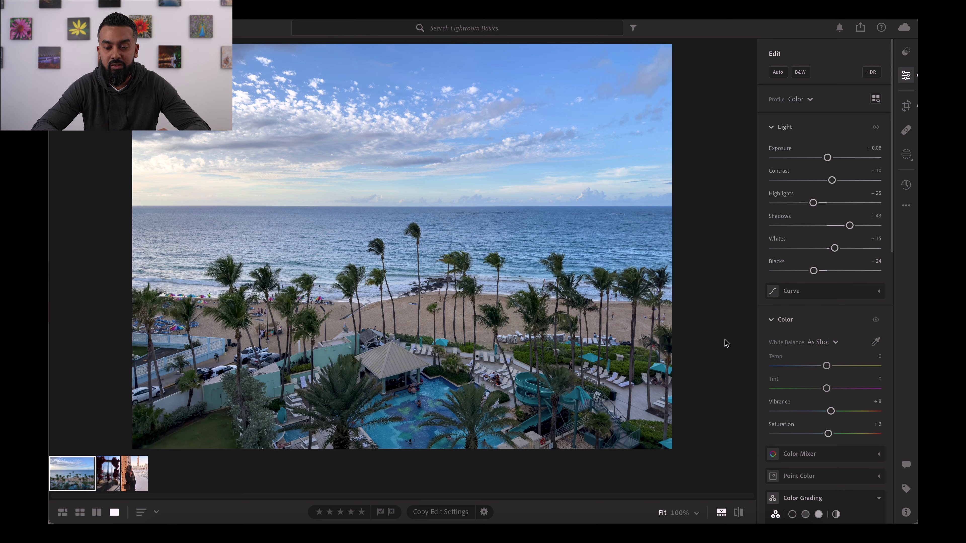
Step: Compare the edited beach photo with its original several times, ending on the edited version
left_click(740, 515)
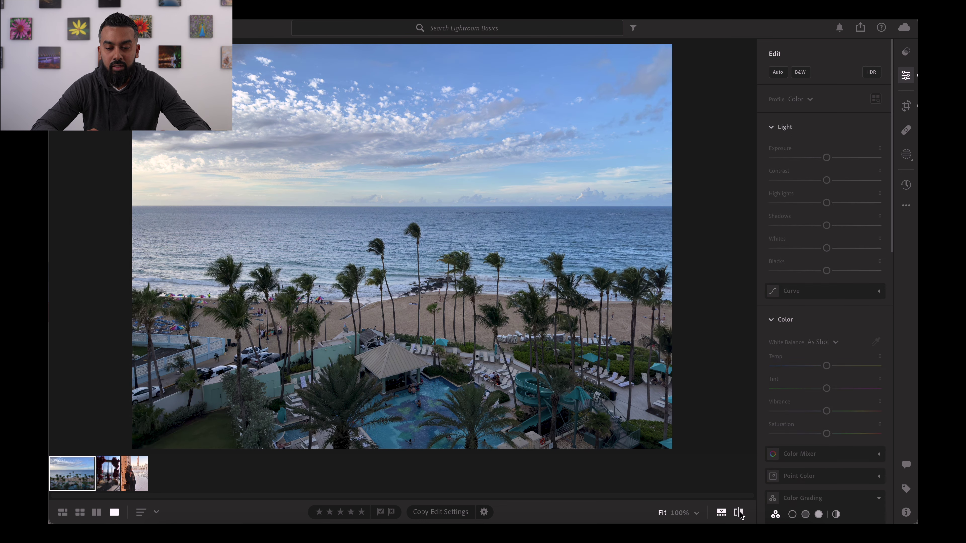
left_click(739, 514)
left_click(739, 515)
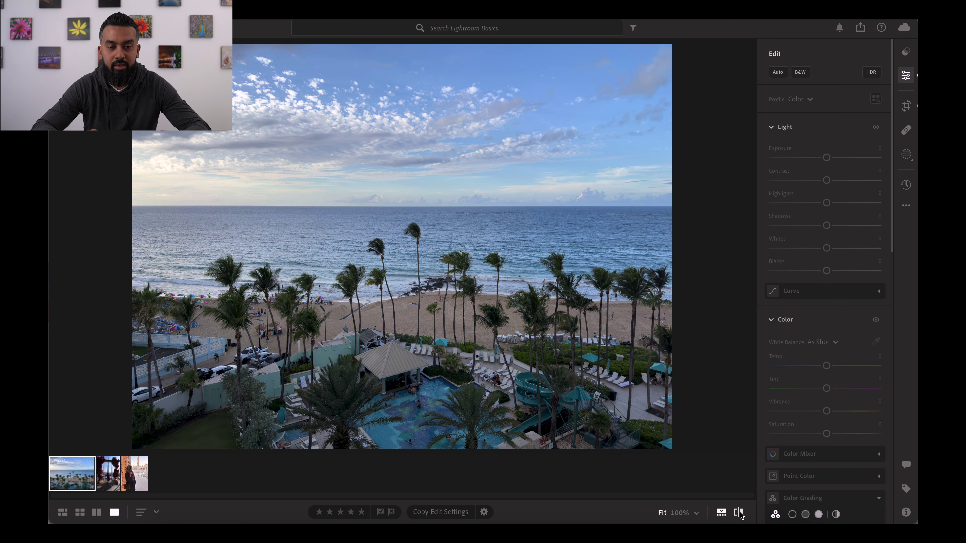
left_click(739, 514)
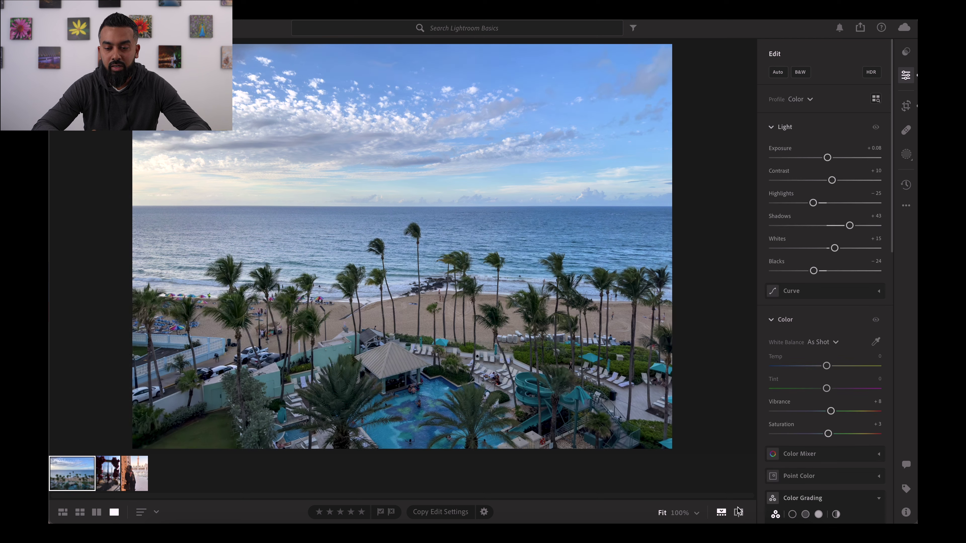
left_click(740, 515)
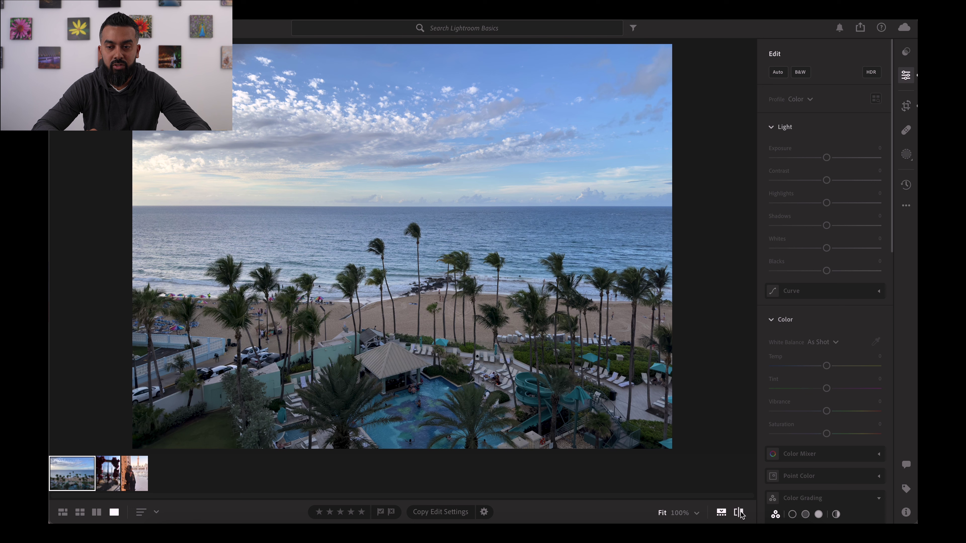
left_click(740, 515)
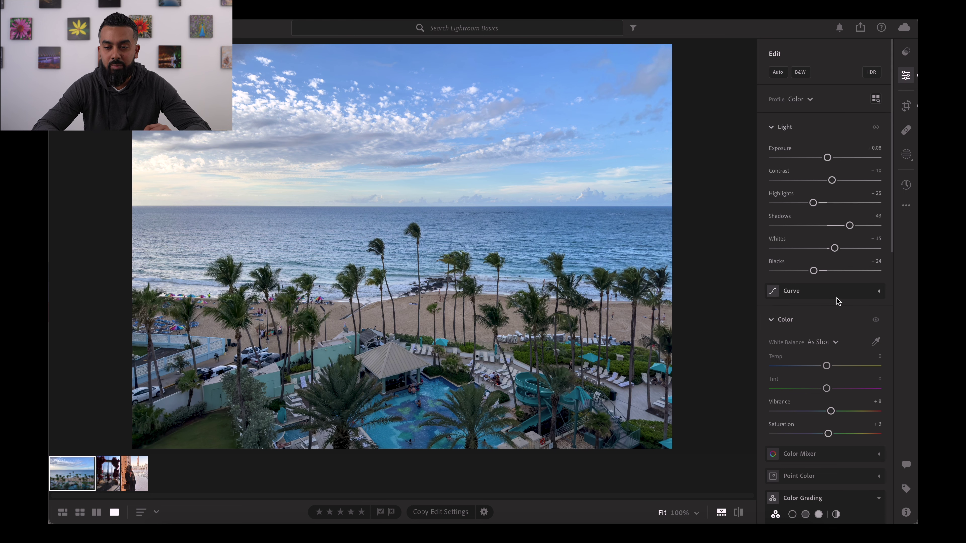
Step: Warm the beach photo's white balance by setting Temp to +6
scroll(836, 297, "down", 4)
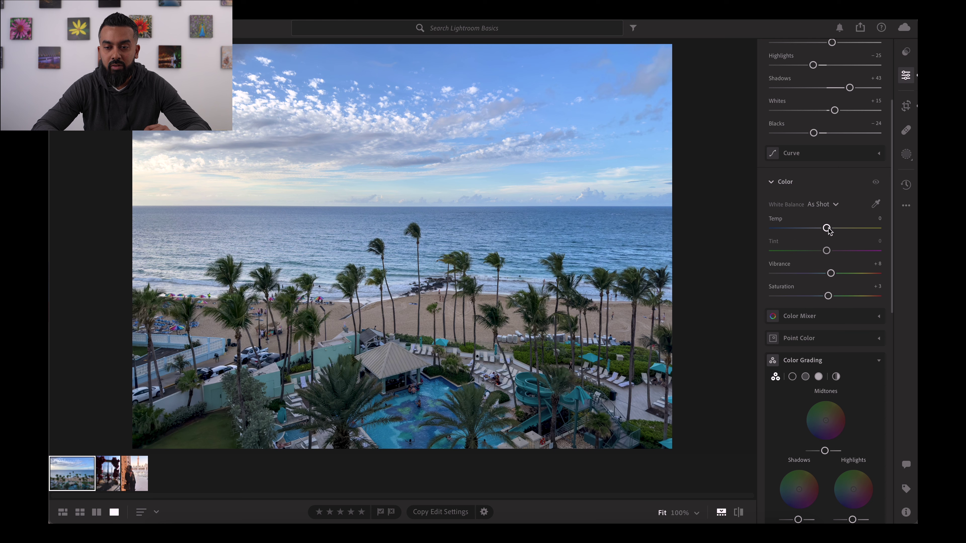
mouse_move(828, 228)
left_mouse_down()
mouse_move(813, 230)
mouse_move(832, 229)
left_mouse_up()
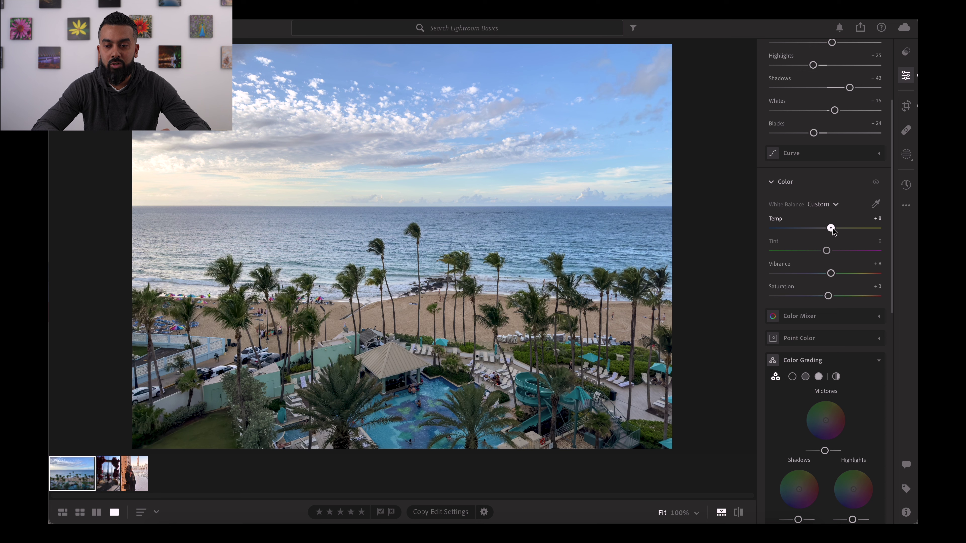
left_click_drag(833, 229, 831, 229)
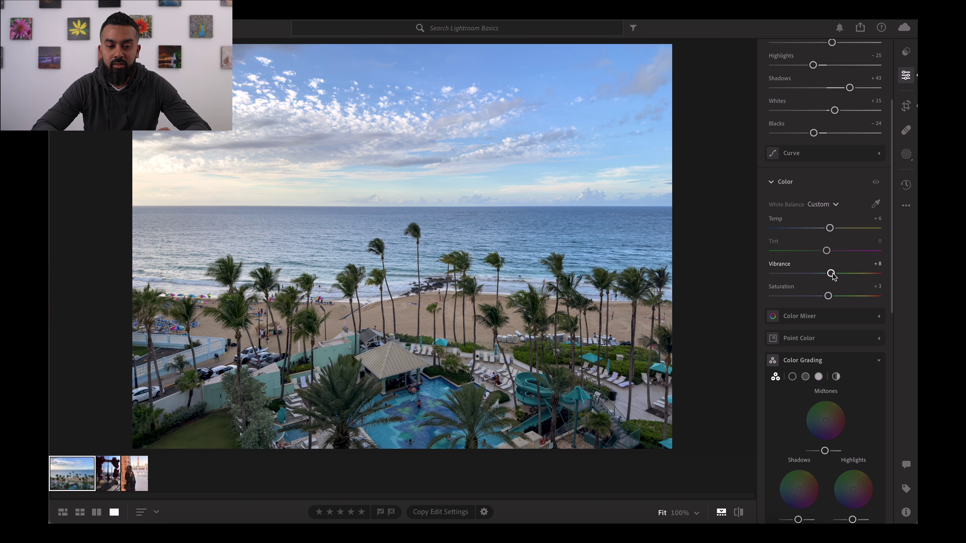
Step: Set the beach photo's Vibrance to +30 and its Saturation to +15
left_click_drag(832, 274, 890, 276)
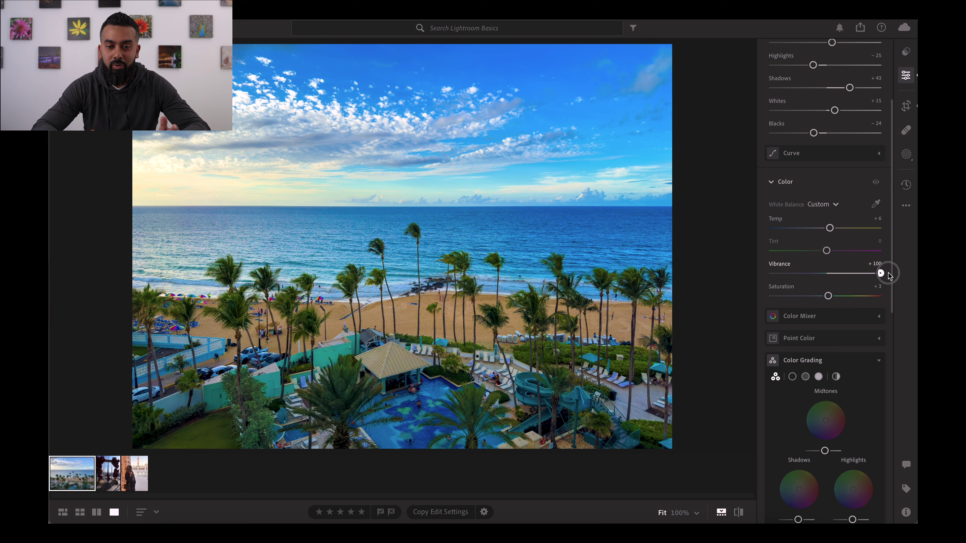
left_click_drag(888, 275, 848, 282)
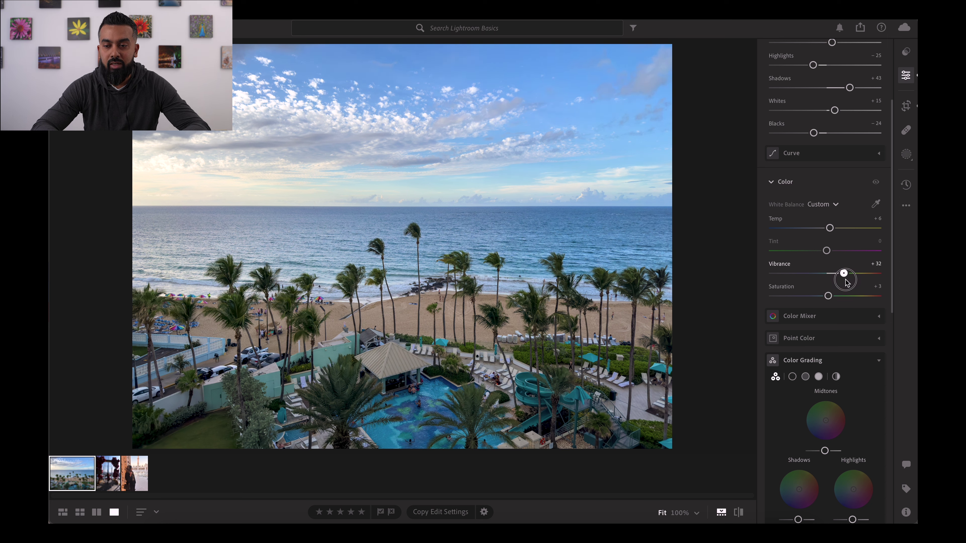
left_click_drag(844, 279, 844, 279)
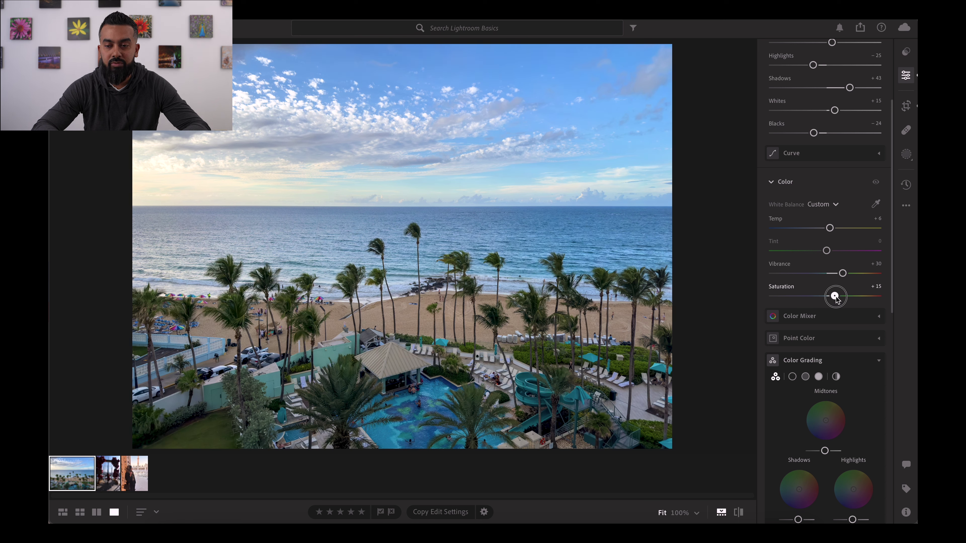
mouse_move(836, 298)
left_mouse_down()
mouse_move(805, 298)
mouse_move(842, 301)
left_mouse_up()
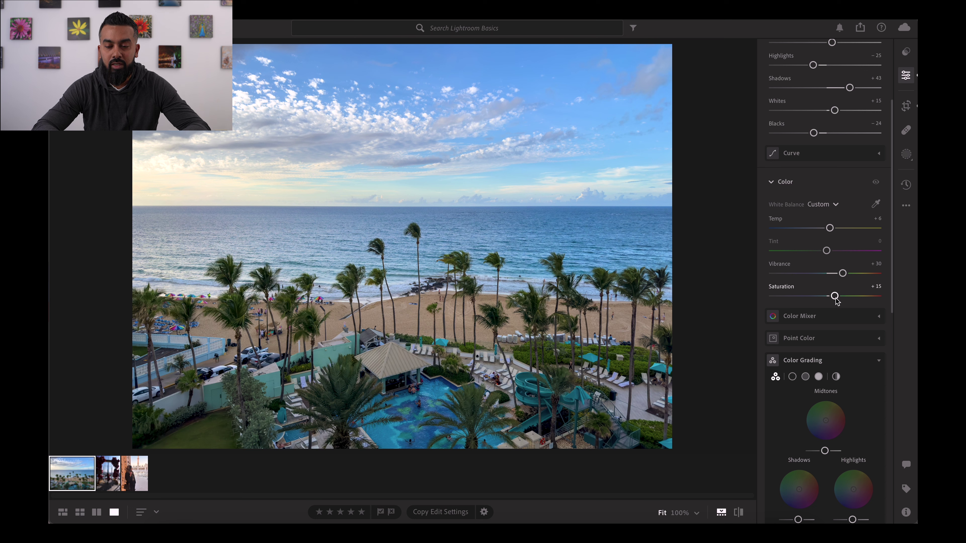
Step: Set the Dehaze effect on the beach photo to +10
scroll(836, 300, "down", 8)
scroll(836, 301, "down", 3)
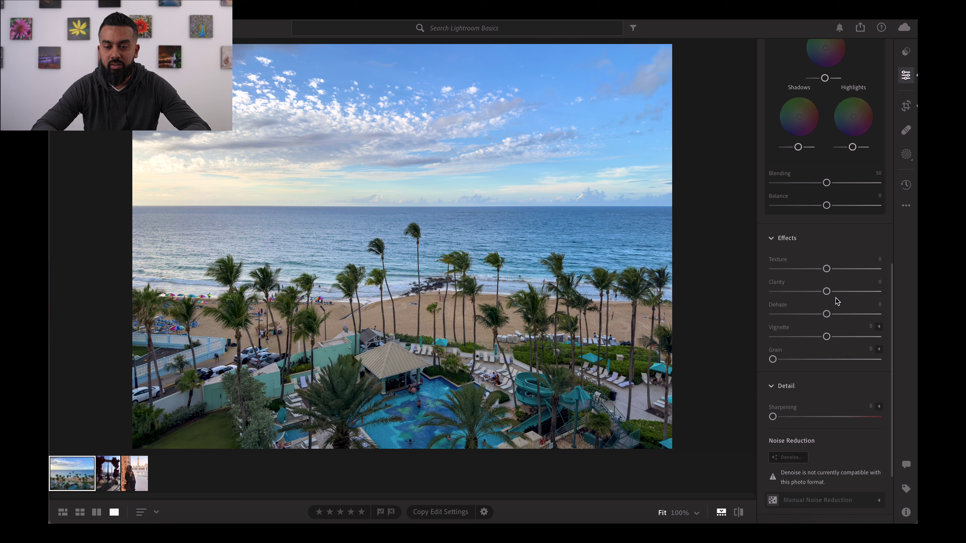
left_click(827, 315)
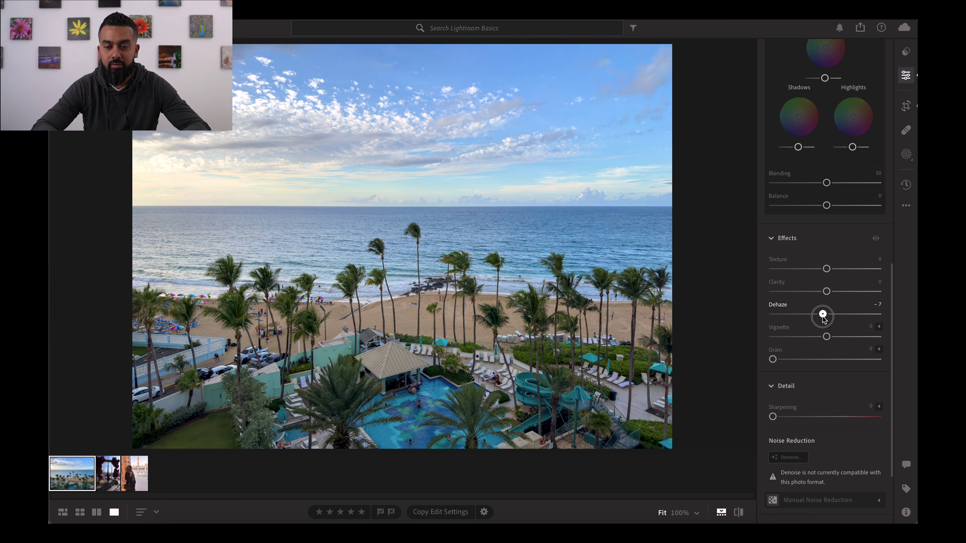
left_click_drag(828, 317, 832, 318)
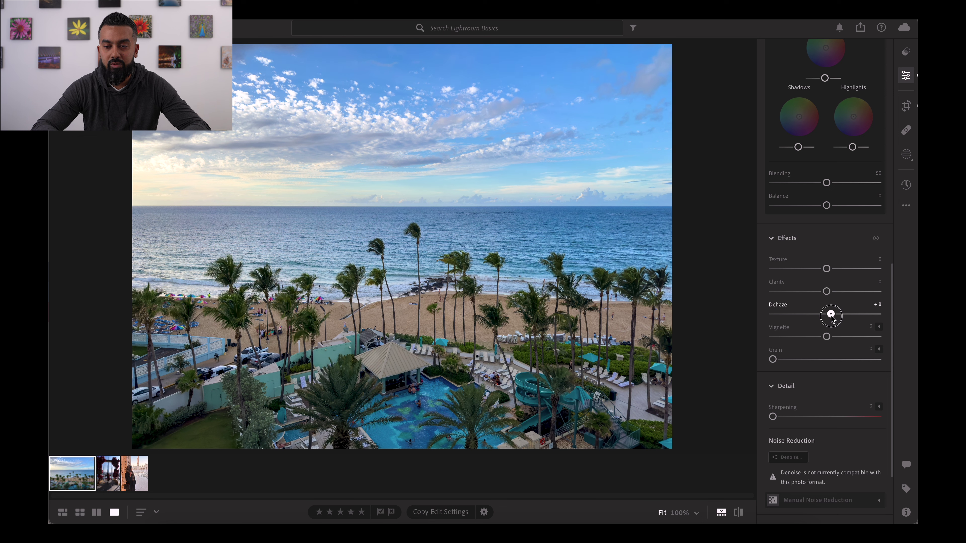
left_click_drag(831, 319, 833, 314)
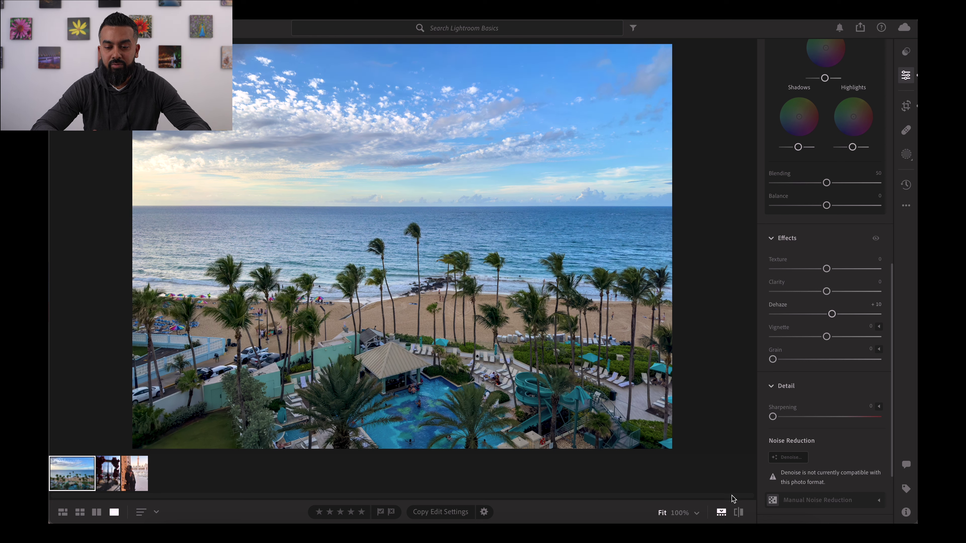
Step: Compare the beach photo with its unedited original several times, finishing on the edited version
left_click(741, 513)
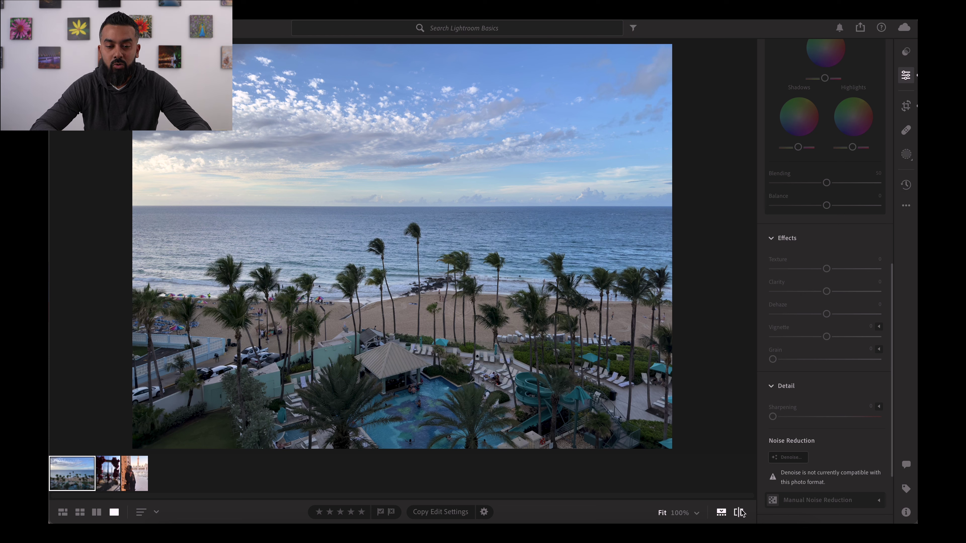
left_click(740, 513)
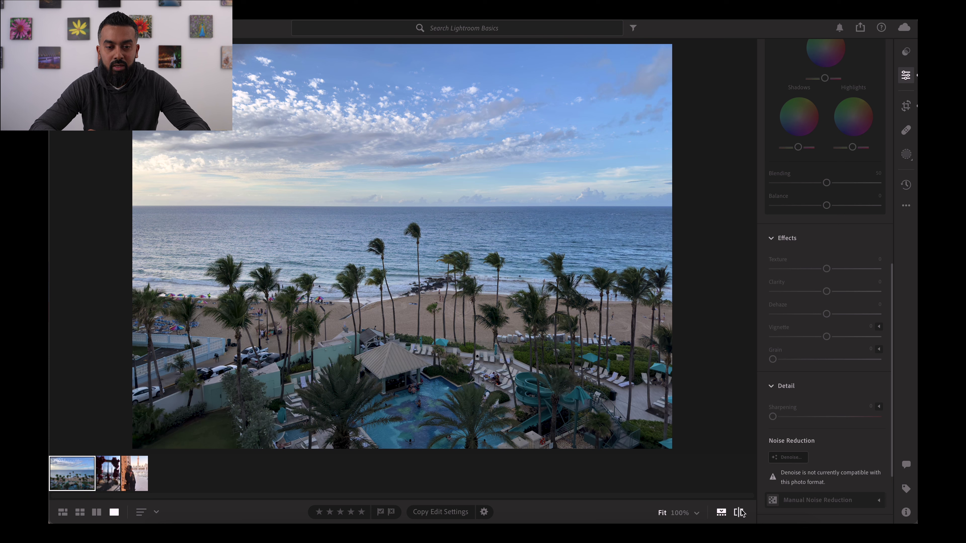
left_click(739, 513)
left_click(740, 512)
left_click(740, 513)
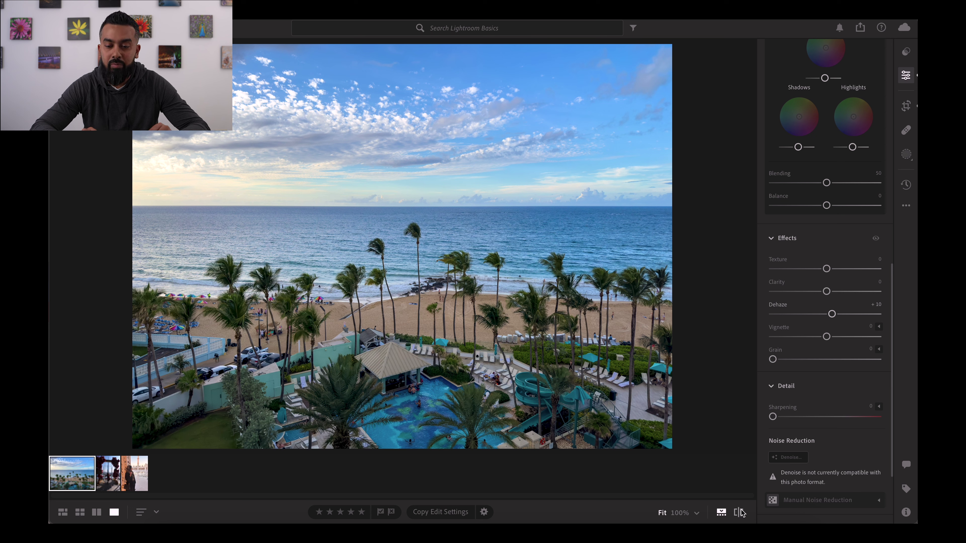
left_click(741, 513)
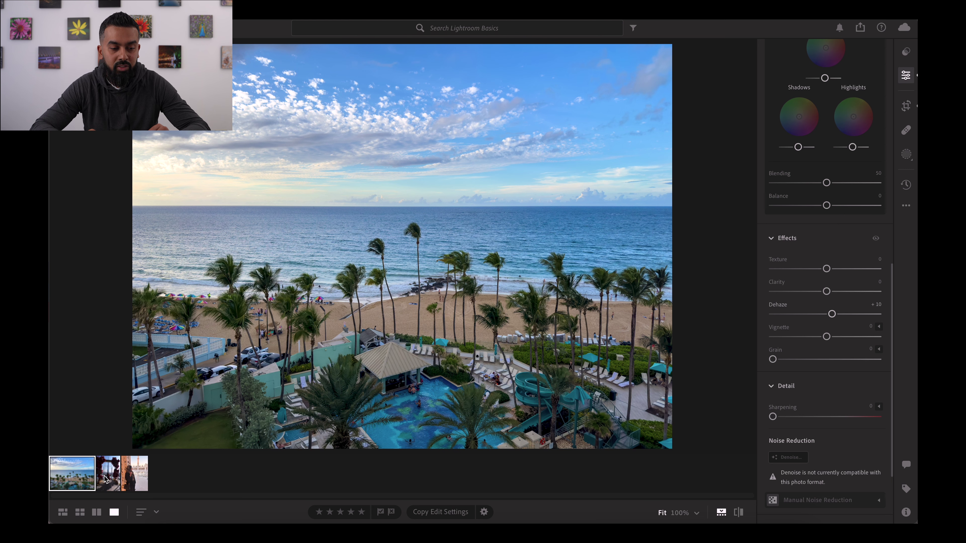
Step: Open the swing photo and crop its right edge inward to trim the glass panel and plant
left_click(110, 482)
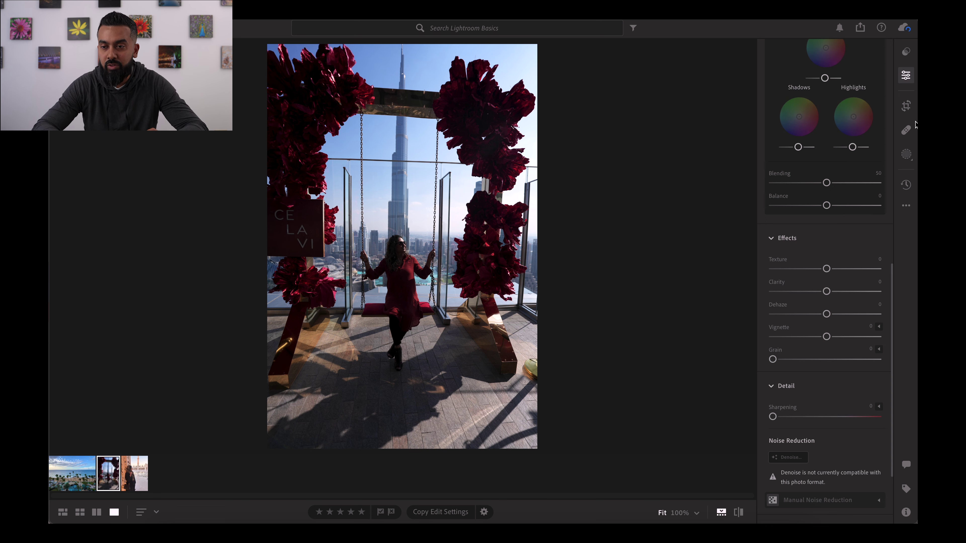
left_click(907, 106)
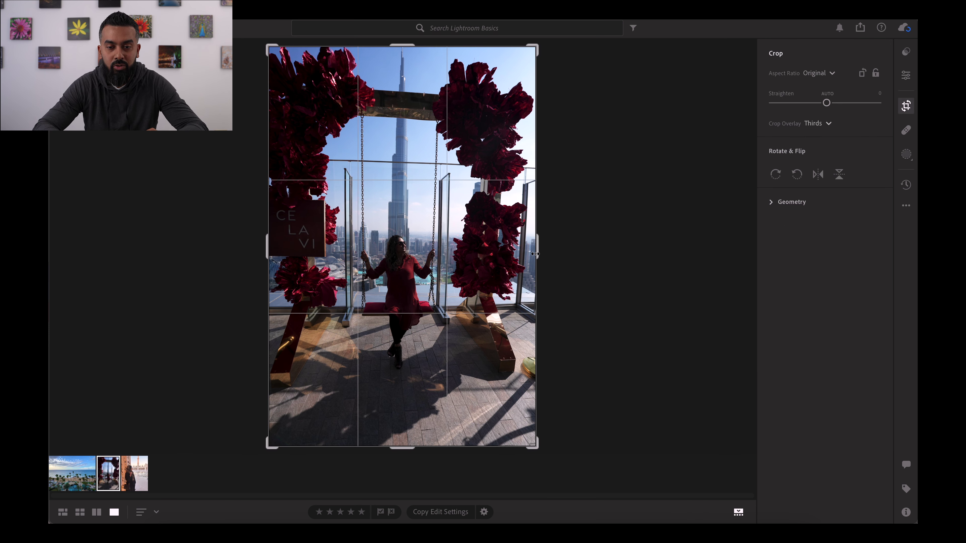
left_click_drag(535, 254, 524, 254)
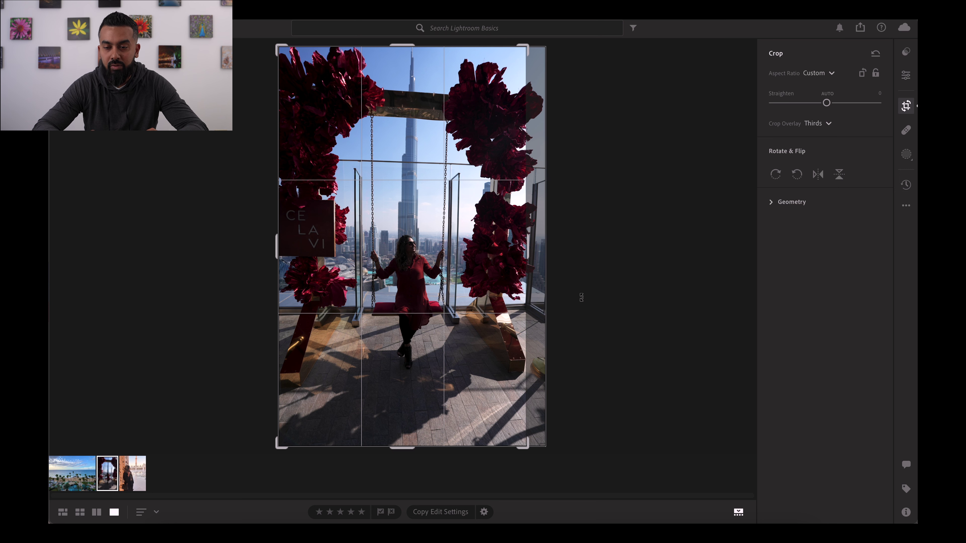
left_click(906, 77)
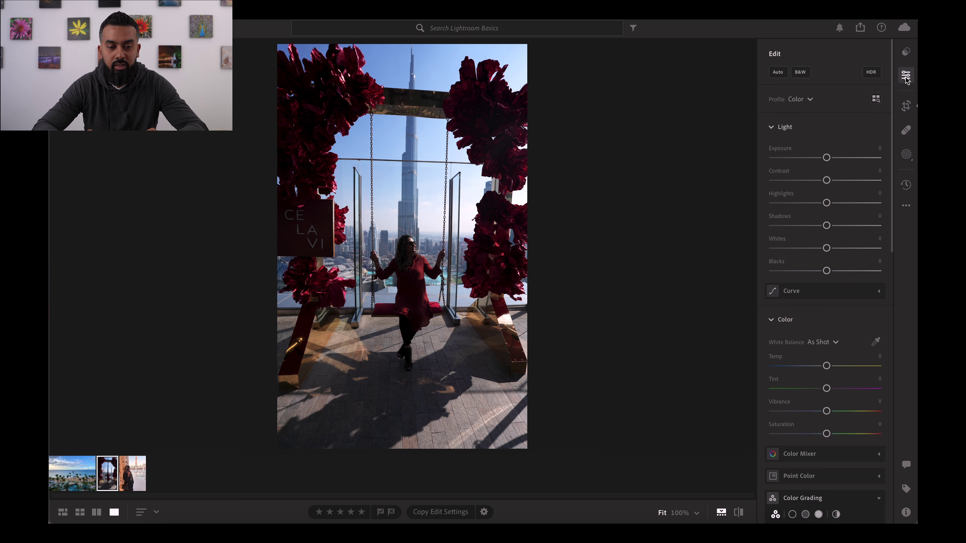
Step: Apply the Auto adjustments to the swing photo and raise its Shadows to +60
left_click(779, 73)
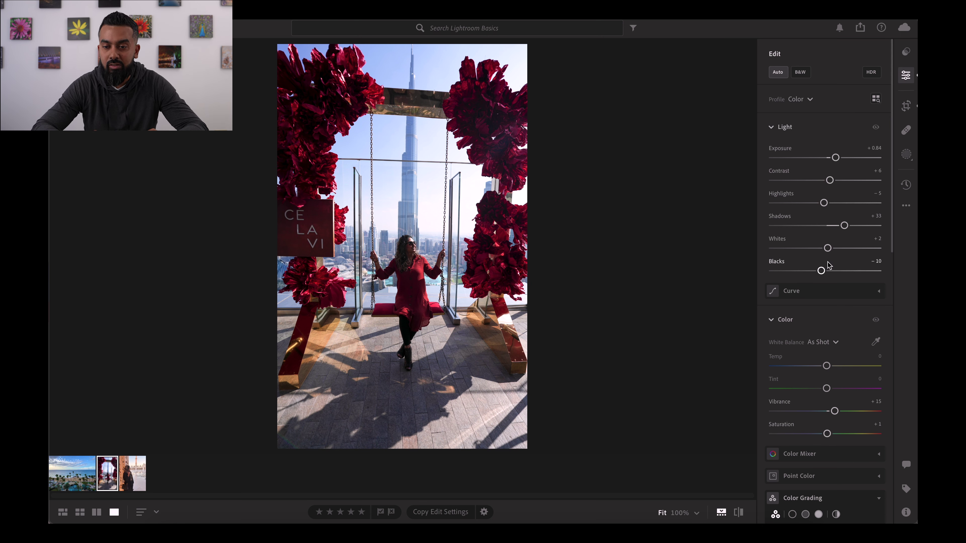
left_click_drag(844, 227, 863, 227)
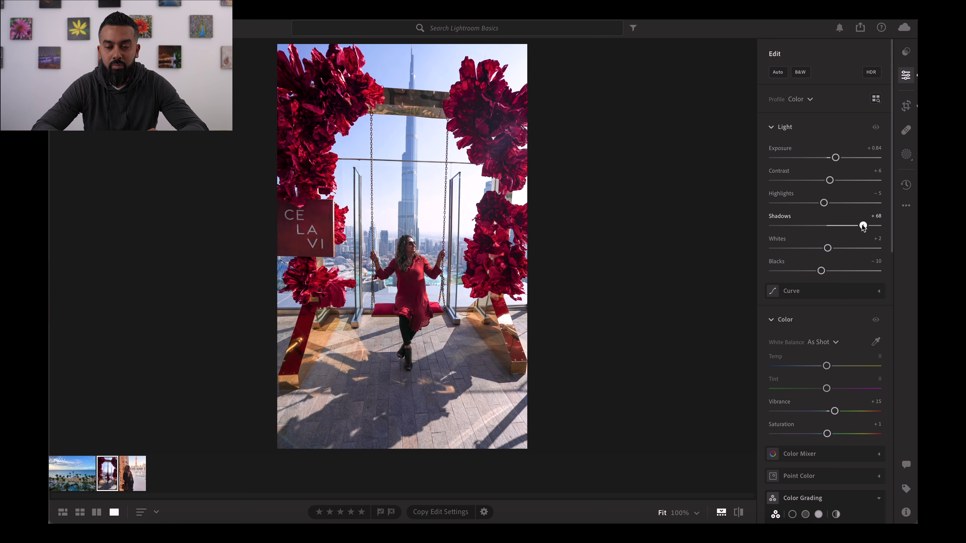
mouse_move(864, 228)
left_mouse_down()
mouse_move(890, 228)
mouse_move(860, 233)
left_mouse_up()
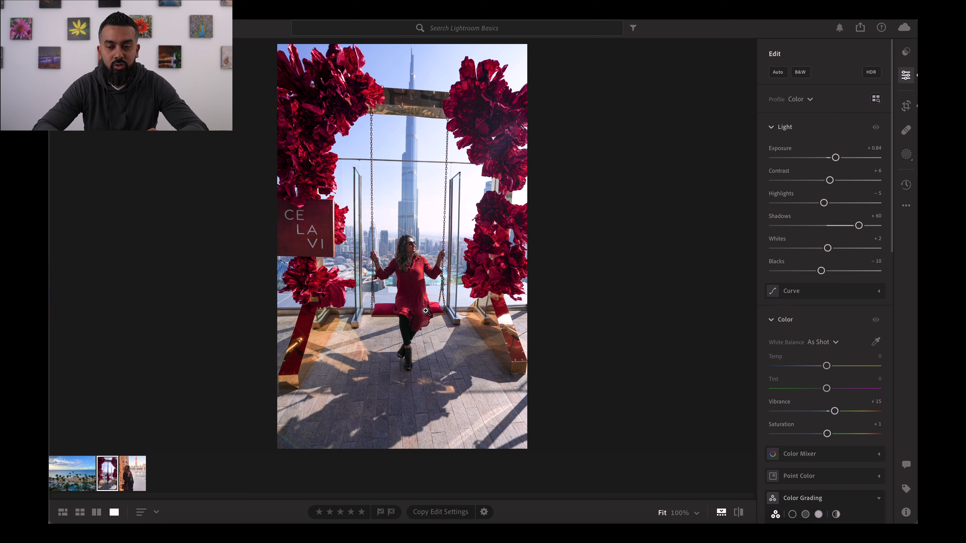
double_click(778, 218)
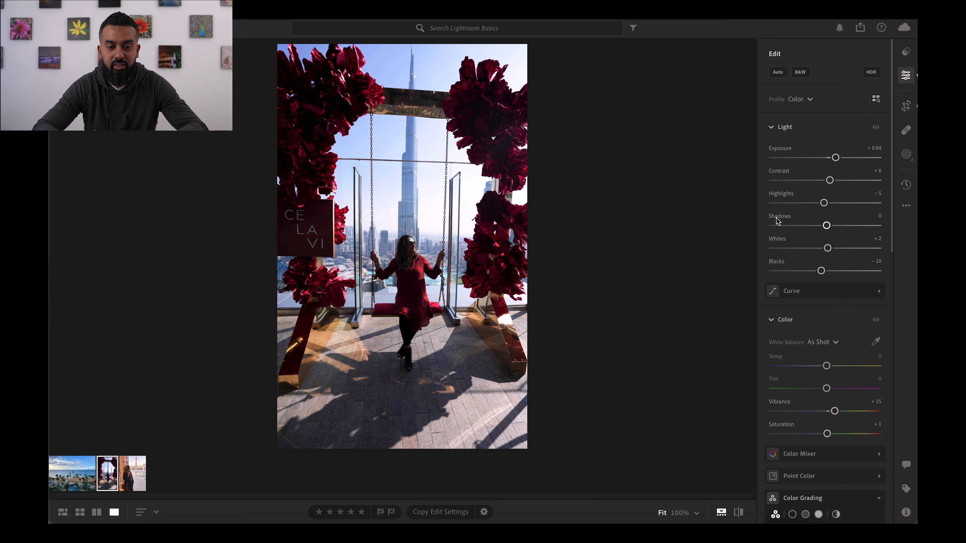
key("ctrl+z")
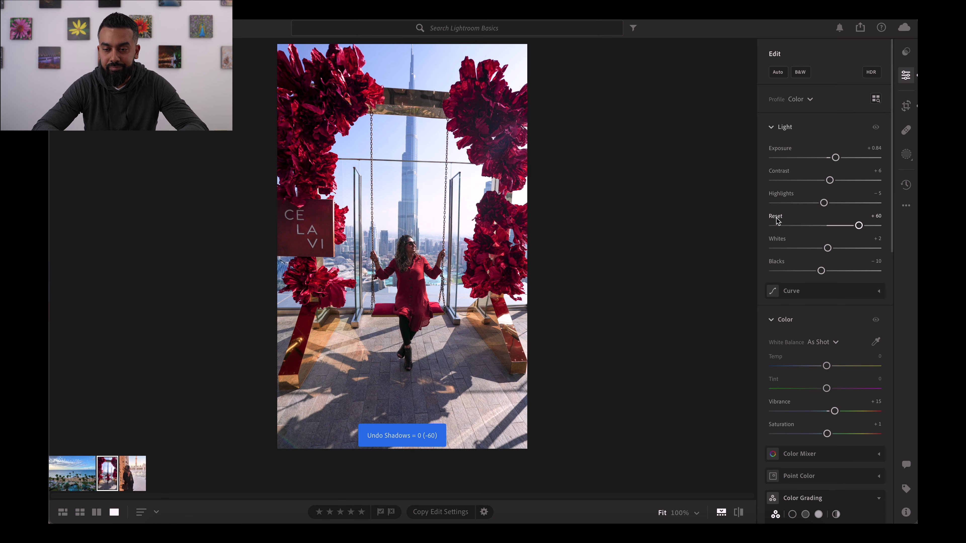
Step: Set the swing photo's Vibrance to +19 and its Dehaze effect to +12
scroll(778, 222, "down", 1)
left_click_drag(835, 381, 839, 382)
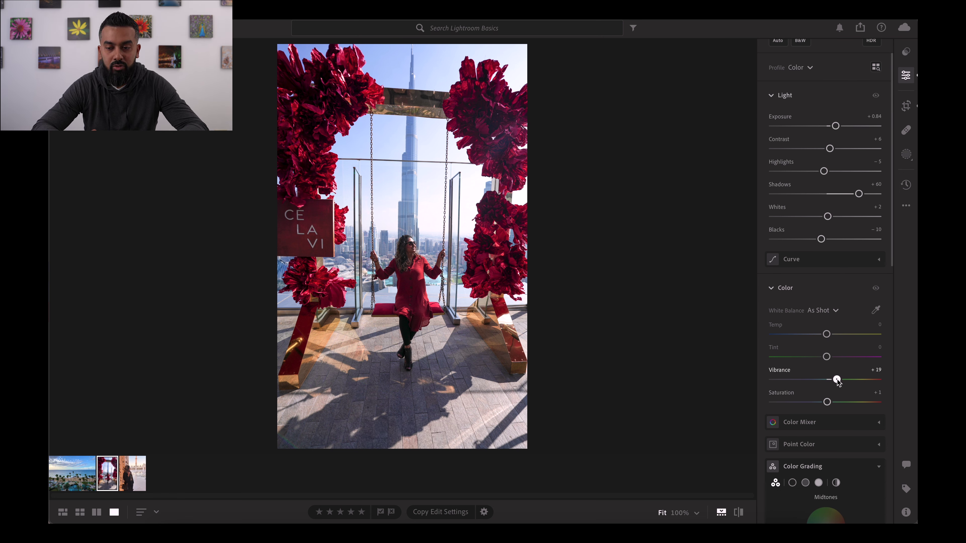
scroll(839, 382, "down", 10)
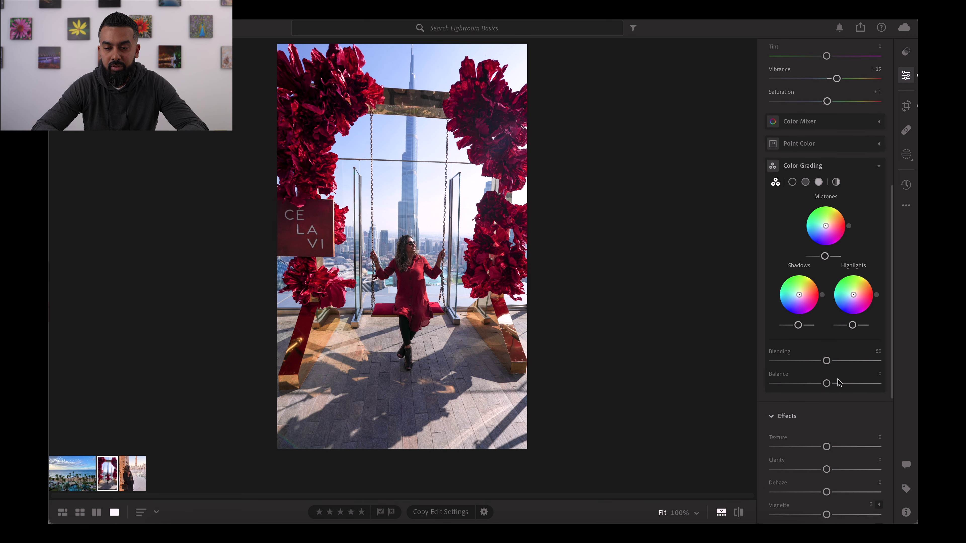
left_click_drag(827, 393, 835, 393)
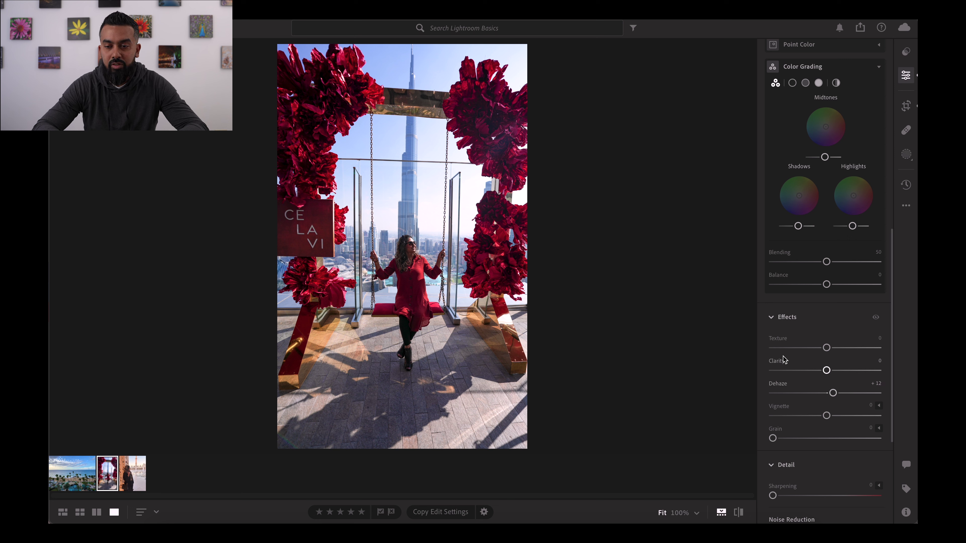
Step: Lower the swing photo's Whites to -40 and its Highlights to -50
scroll(783, 360, "up", 10)
left_click_drag(827, 251, 803, 260)
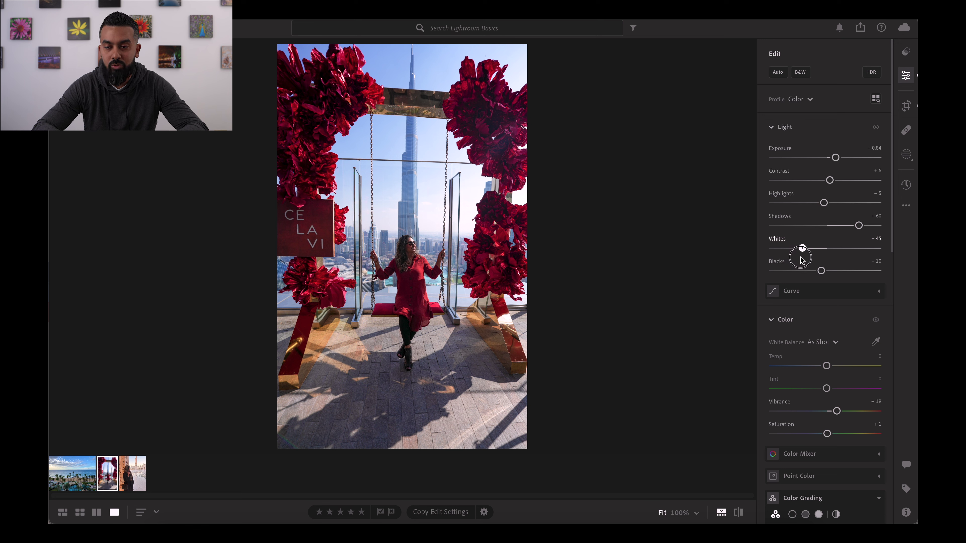
left_click_drag(803, 260, 805, 261)
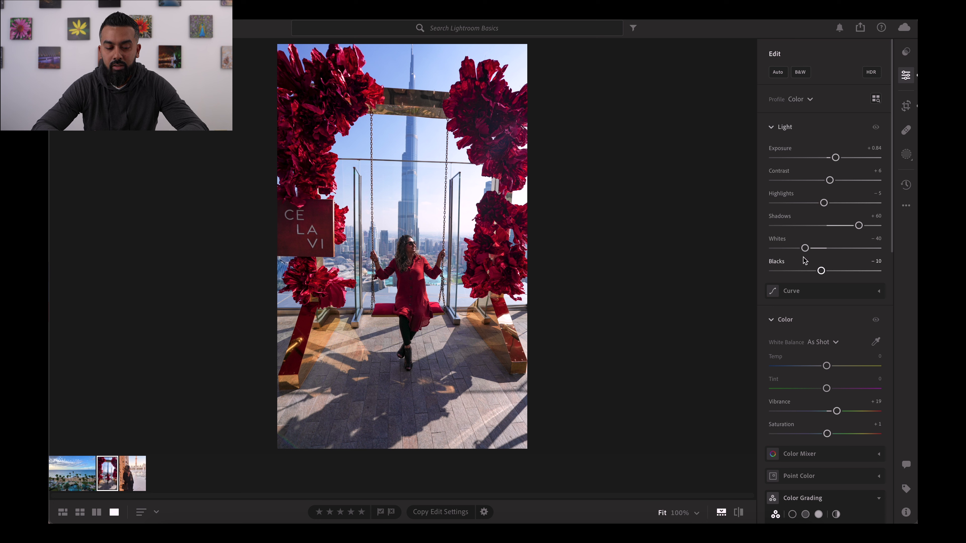
left_click_drag(824, 203, 800, 213)
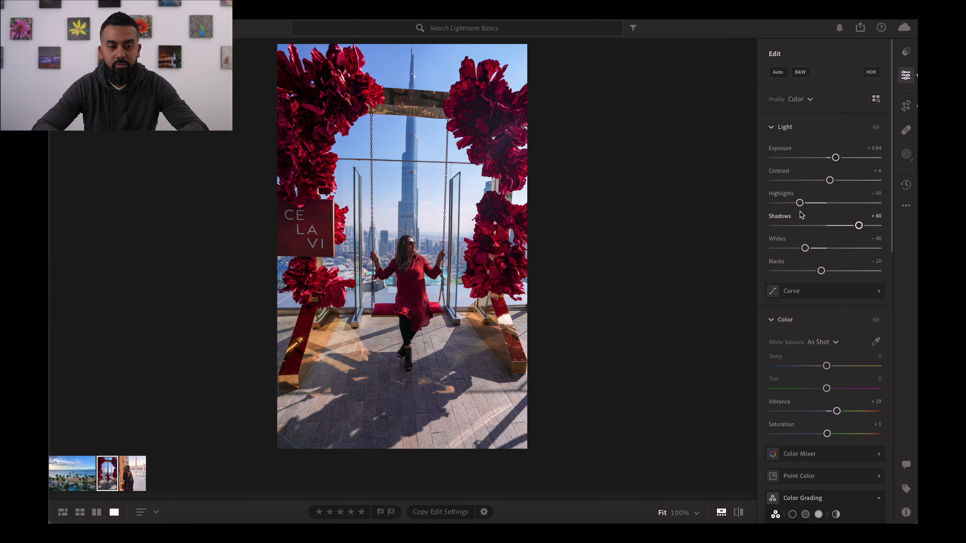
Step: Straighten the swing photo with a rotation of -2.04 and return to the edit settings
left_click(906, 106)
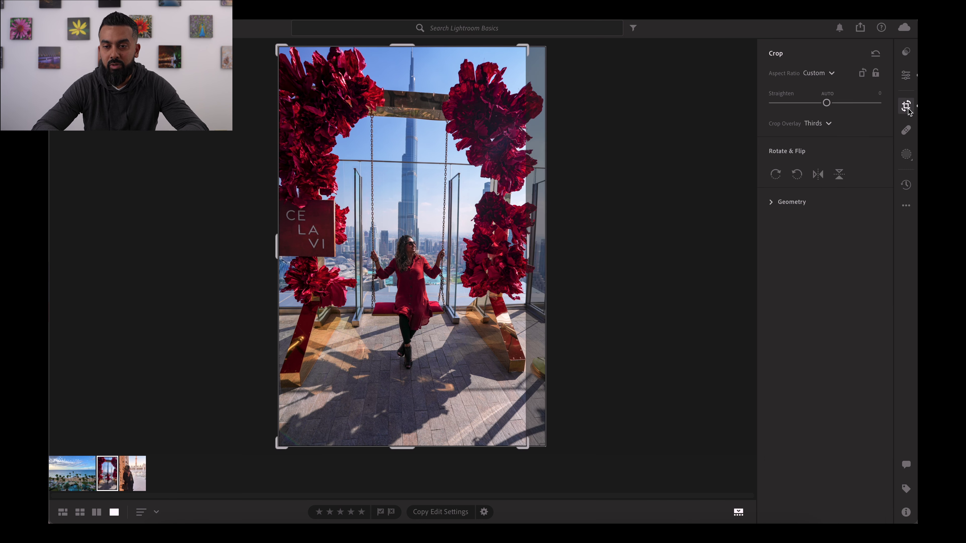
left_click_drag(827, 103, 827, 108)
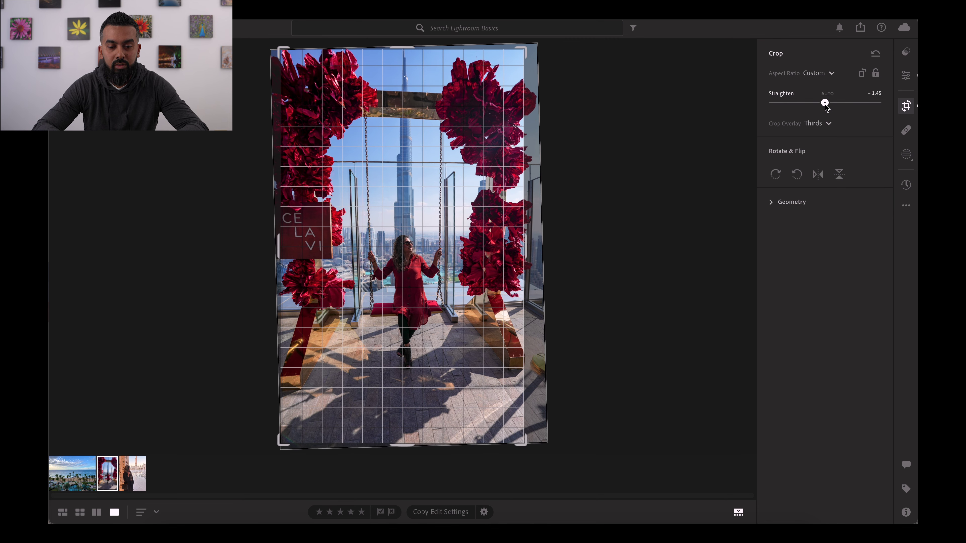
left_click_drag(826, 108, 826, 107)
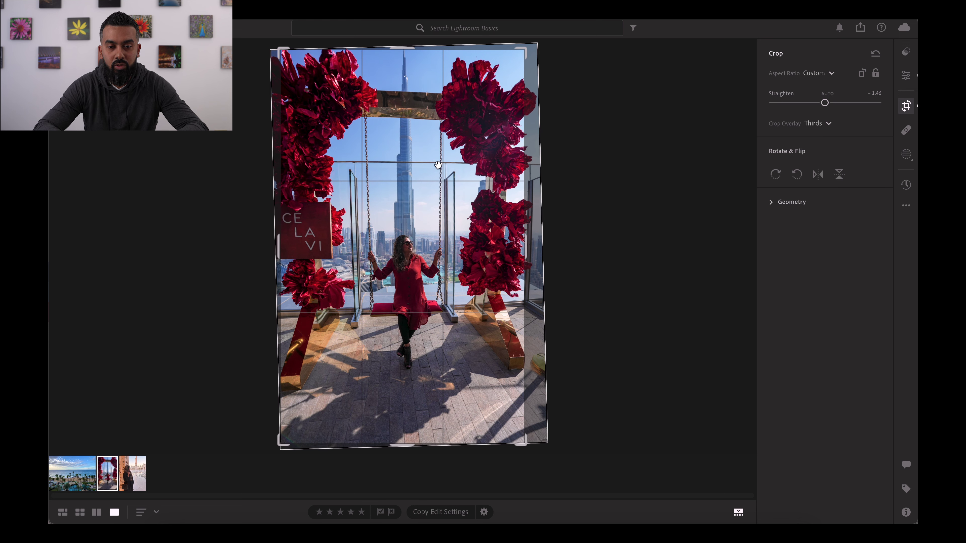
left_click_drag(829, 107, 825, 105)
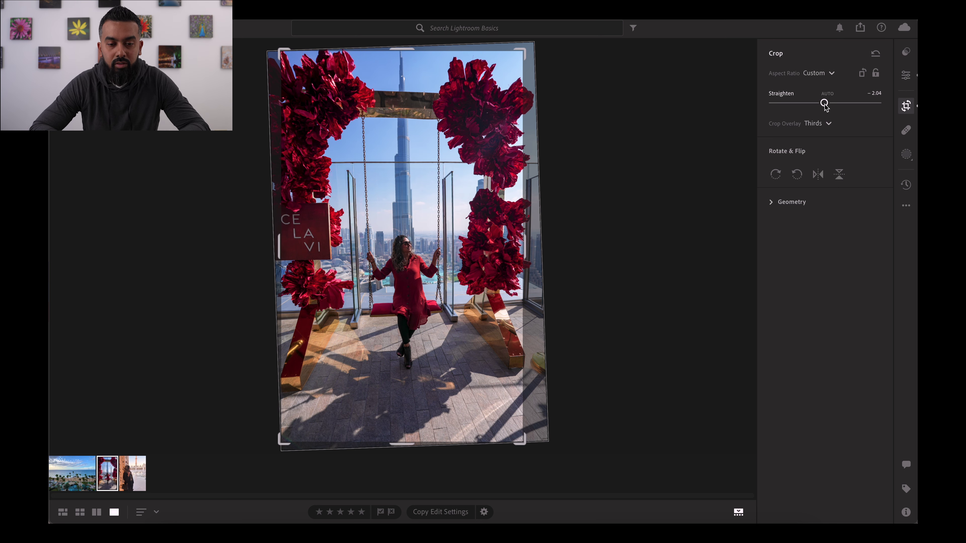
left_click(907, 75)
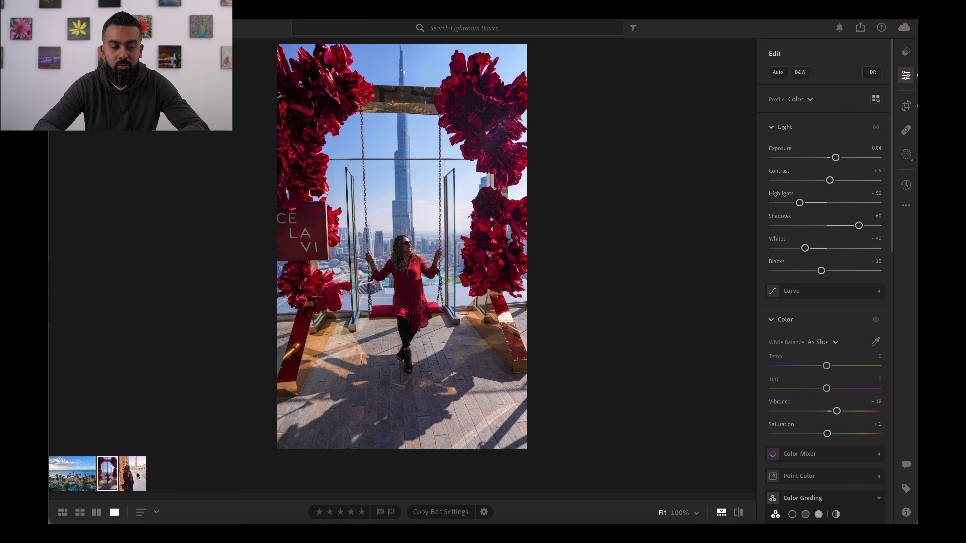
Step: Crop the swing photo's bottom edge upward to remove part of the shadowed floor
left_click(138, 475)
left_click(108, 480)
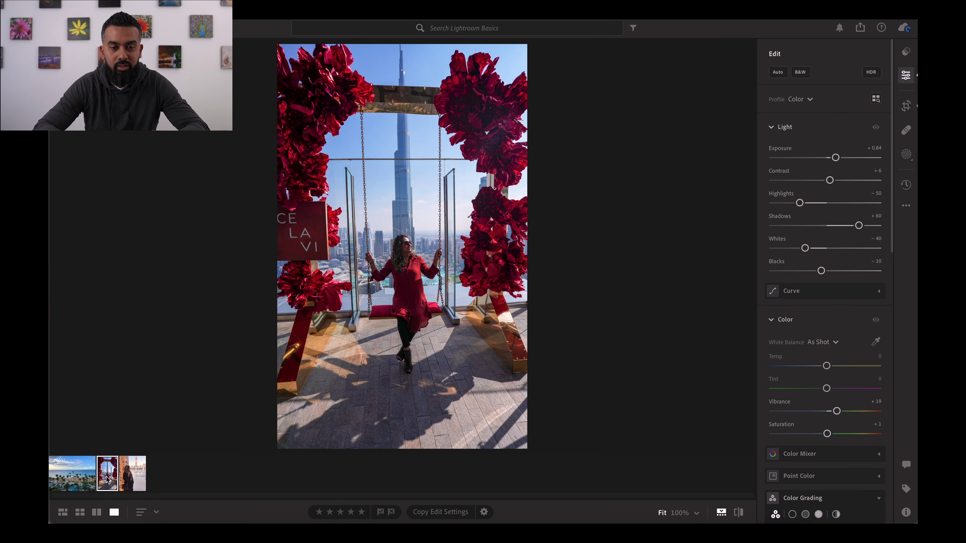
left_click(907, 106)
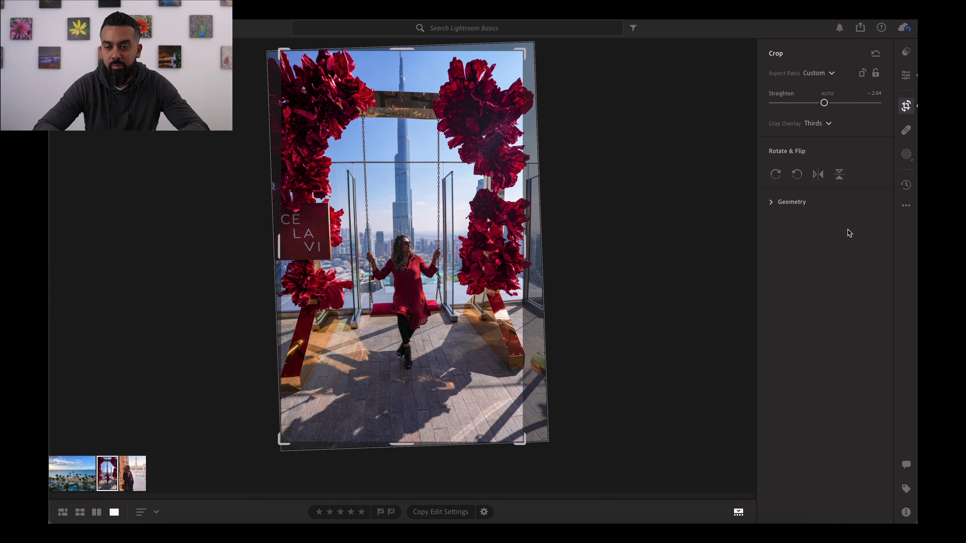
left_click_drag(408, 446, 409, 429)
key("ctrl+z")
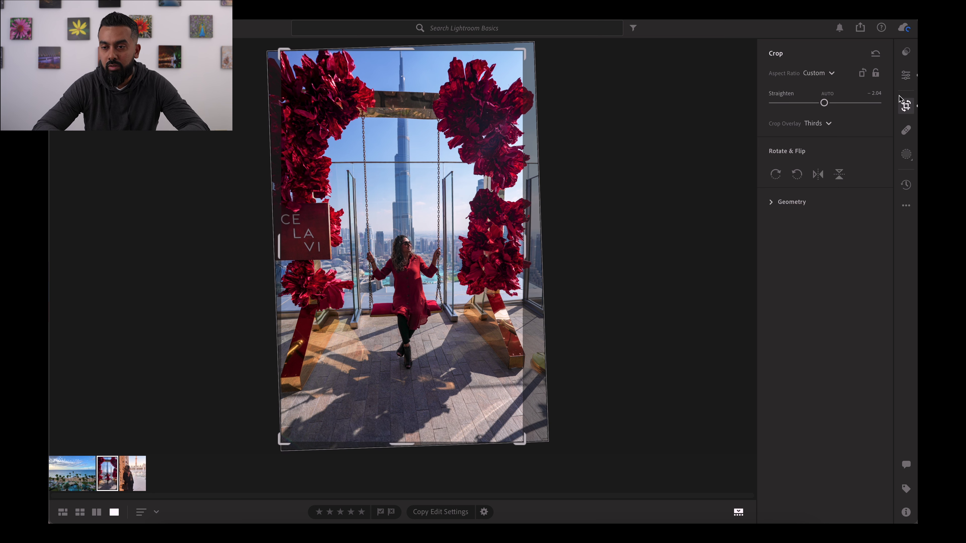
left_click_drag(403, 444, 405, 428)
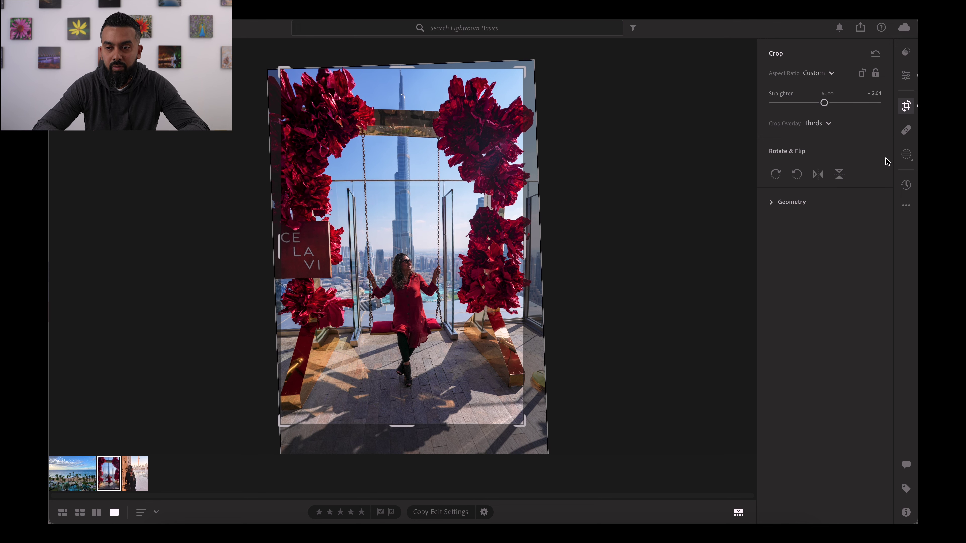
left_click(906, 77)
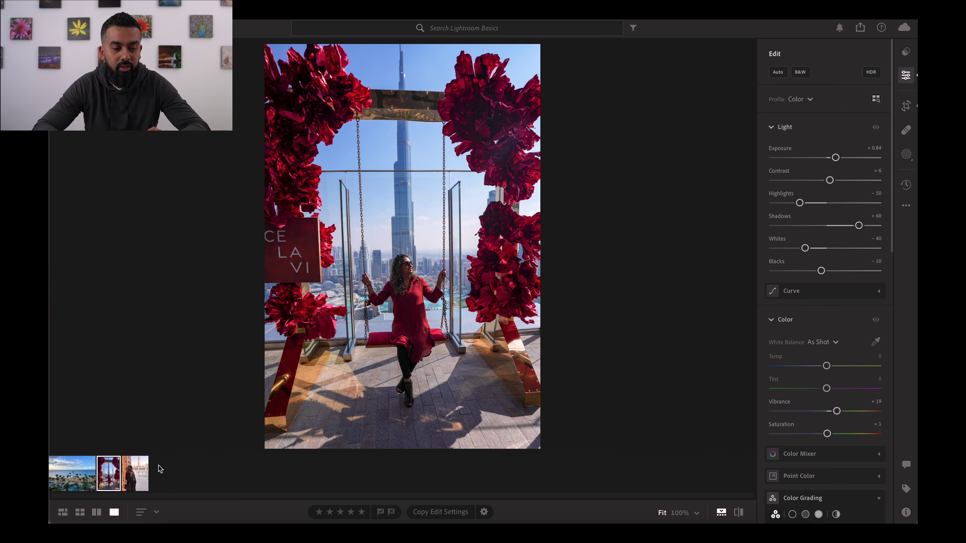
Step: Open the mosque portrait, straighten it to +0.54 and crop its left edge slightly inward along the column
left_click(138, 482)
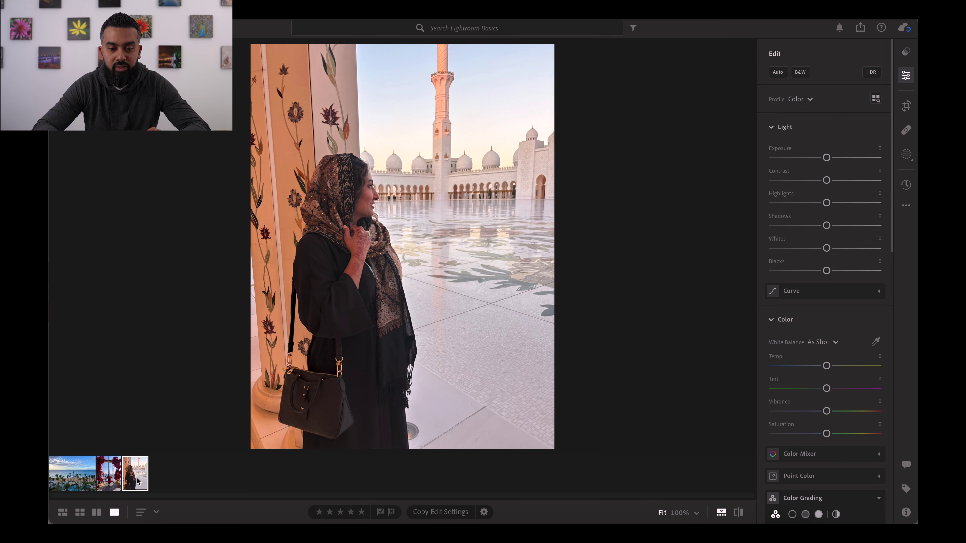
left_click(906, 106)
left_click_drag(831, 102, 830, 104)
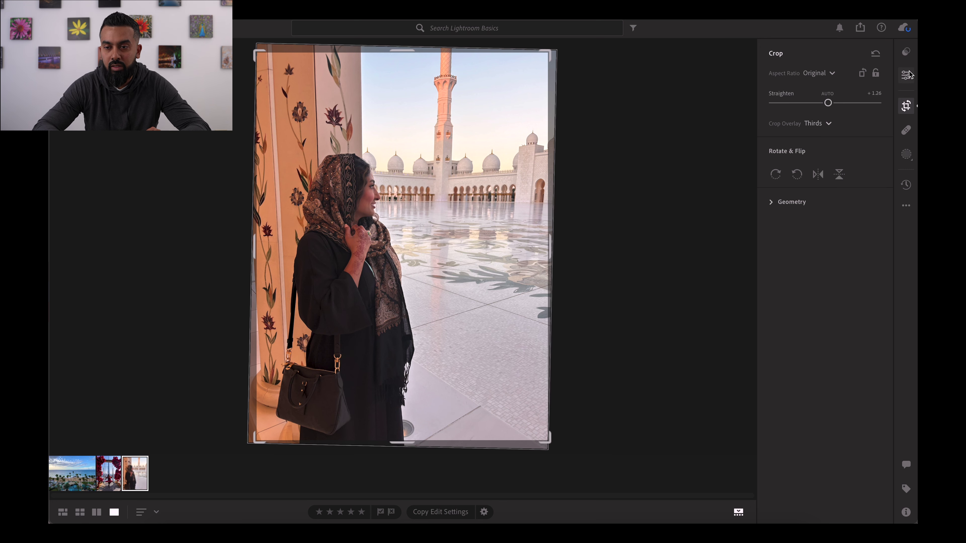
left_click_drag(828, 102, 828, 105)
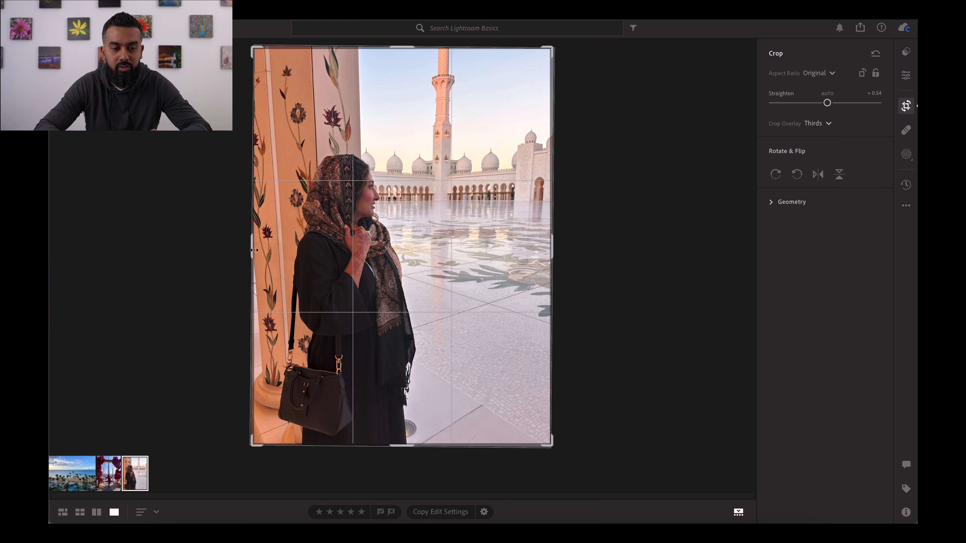
left_click_drag(254, 250, 260, 250)
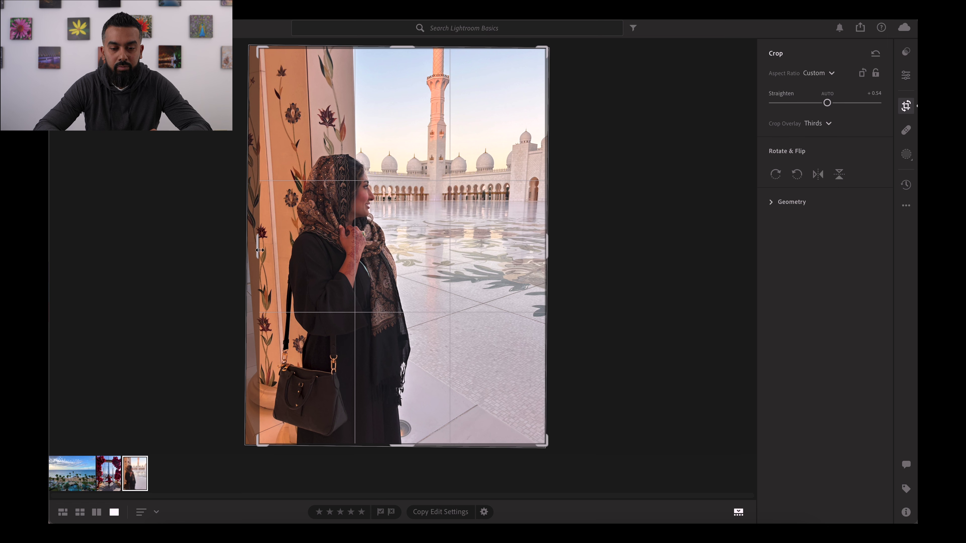
left_click(906, 76)
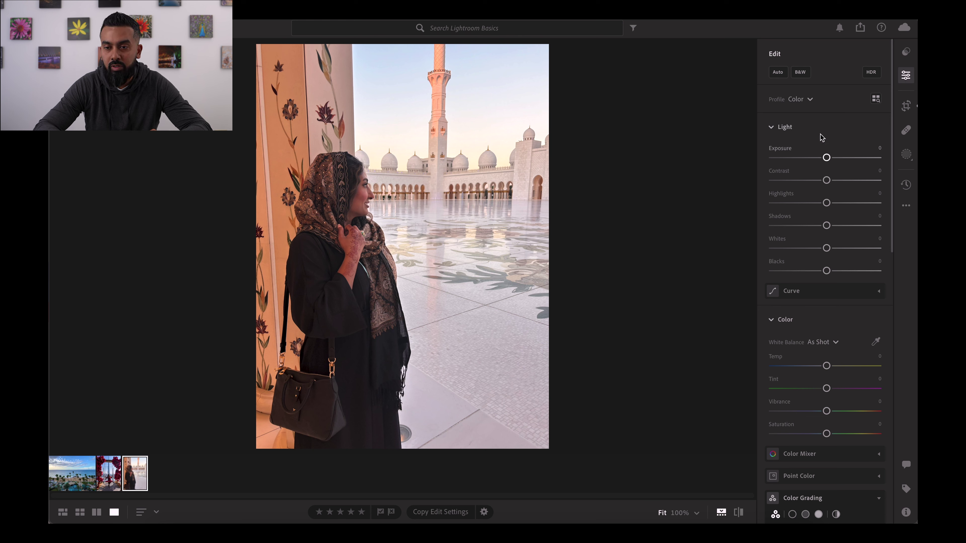
Step: Apply the Auto adjustments to the mosque portrait and lower its Highlights to -55
left_click(778, 72)
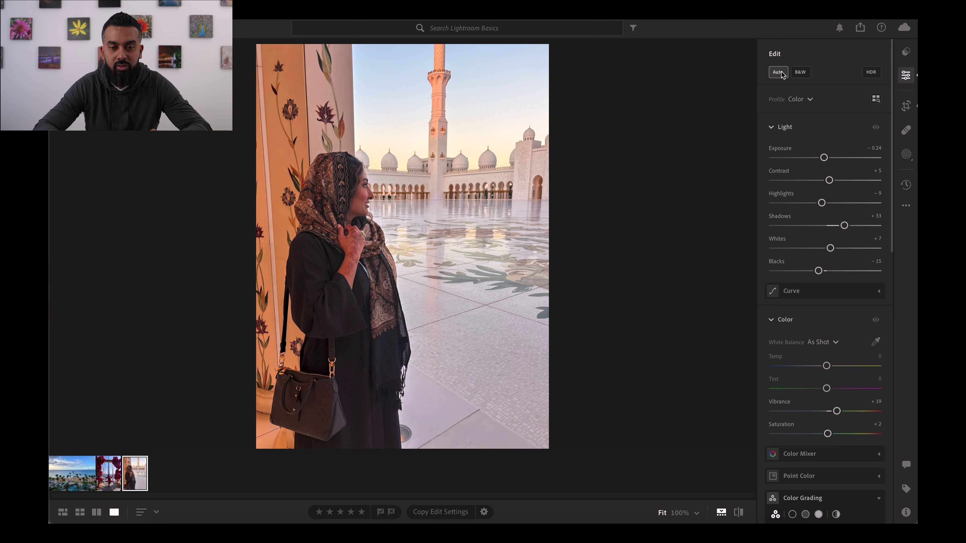
left_click(778, 72)
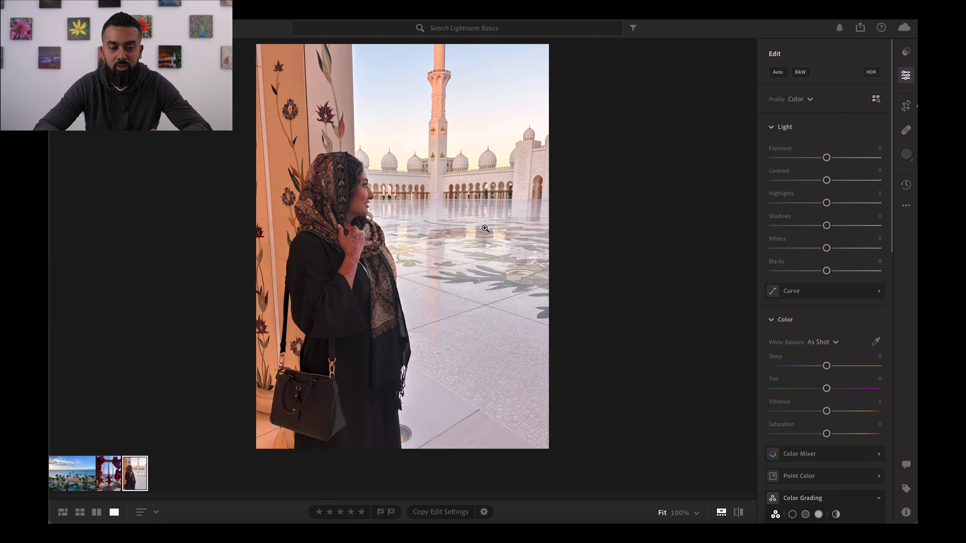
left_click(778, 72)
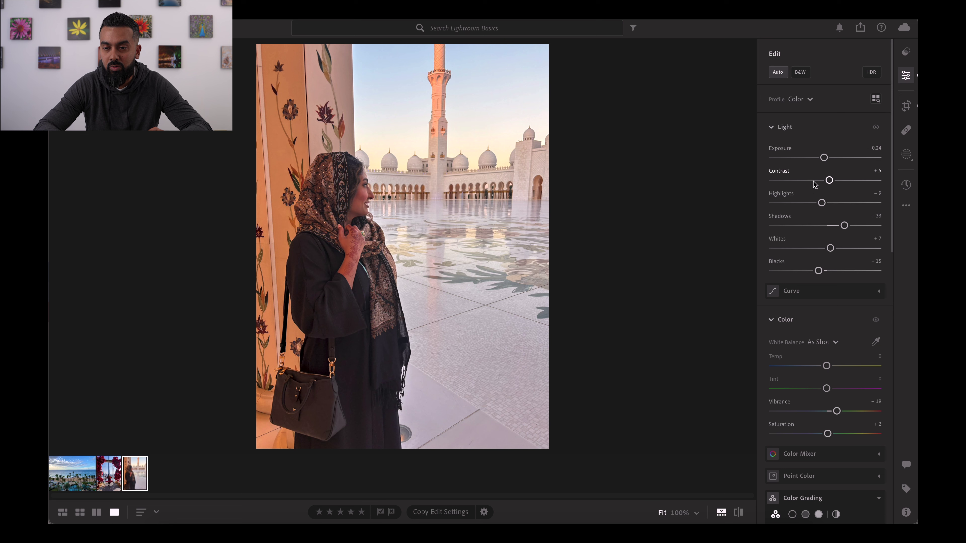
left_click_drag(821, 204, 797, 204)
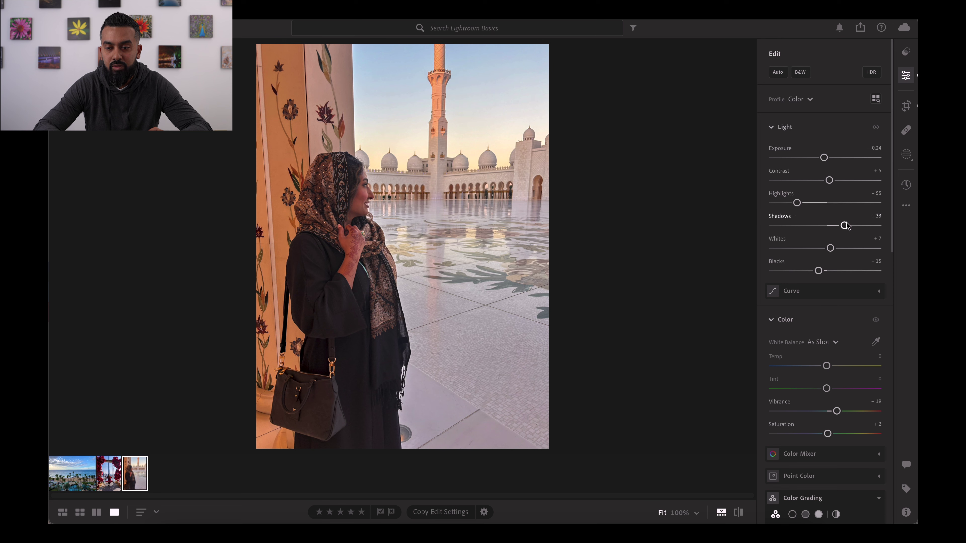